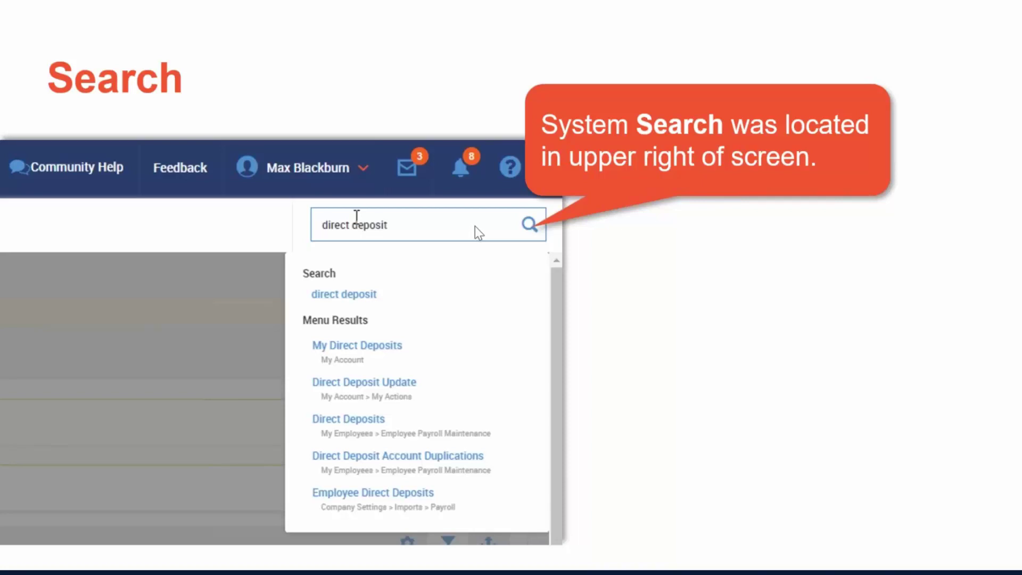
pyautogui.click(720, 317)
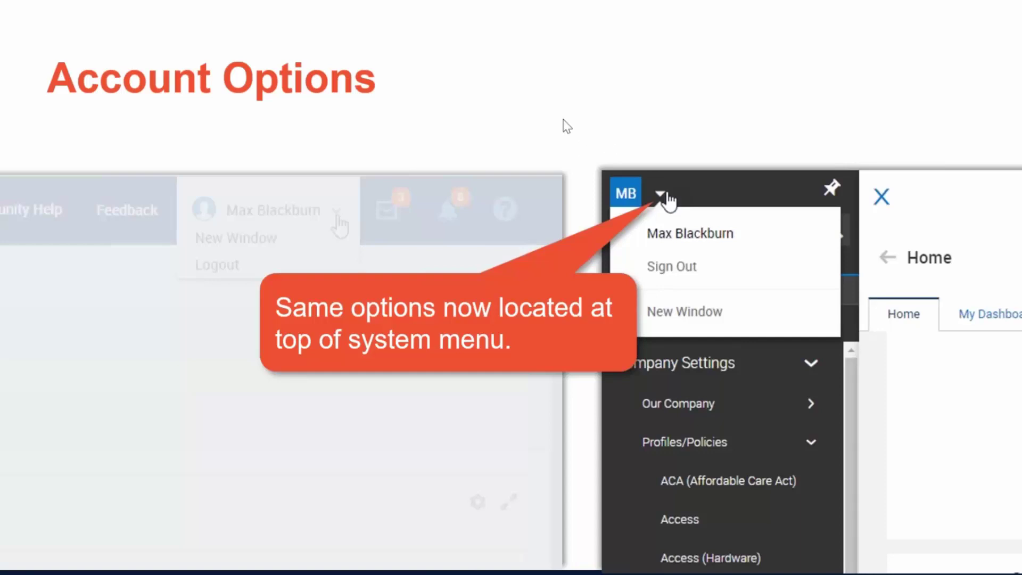
pyautogui.press('Right')
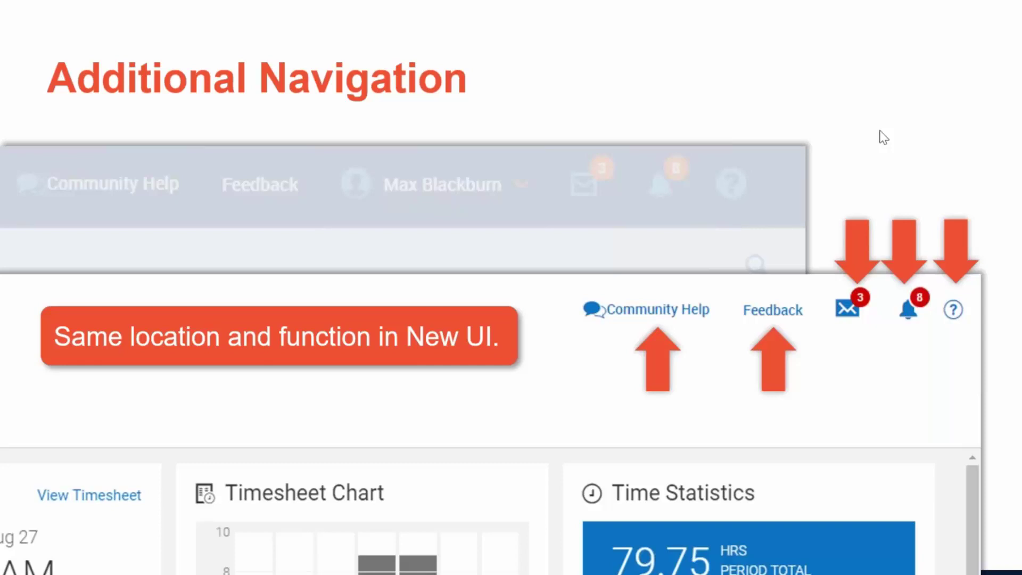
pyautogui.click(883, 137)
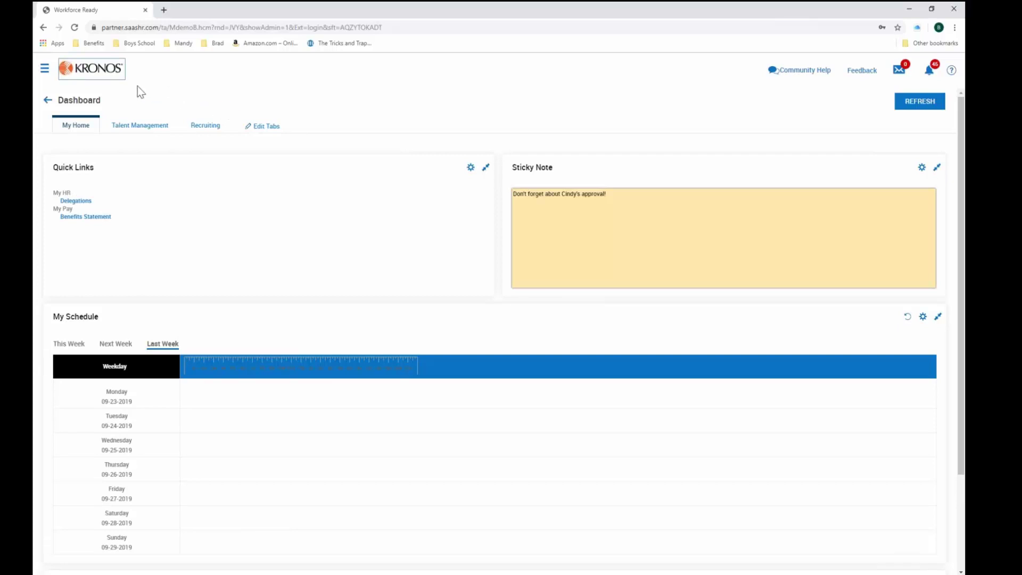
# Step: Browse the My Info section of the main menu, expanding My Reports to review its report categories and collapsing it again
pyautogui.click(45, 70)
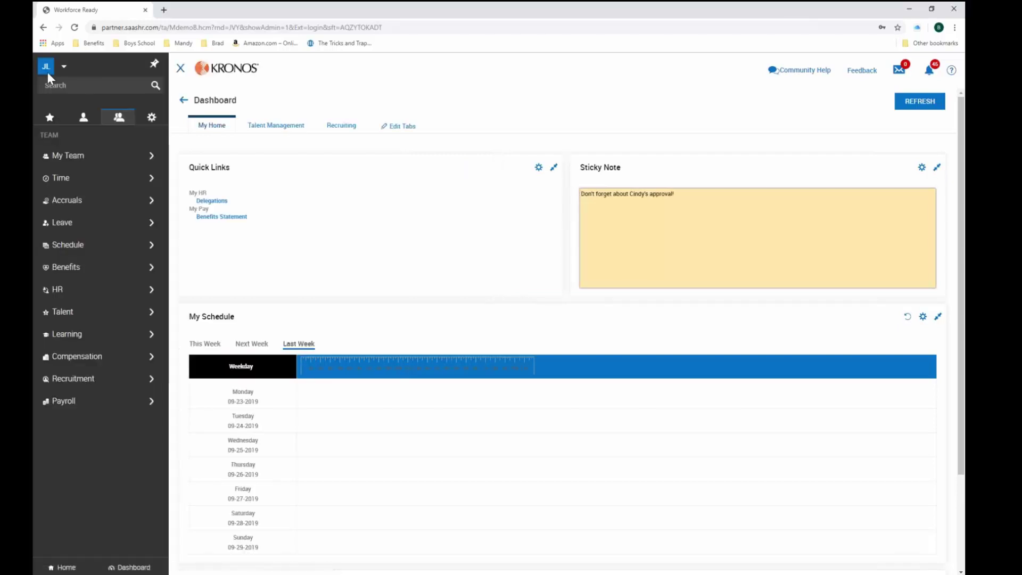
pyautogui.click(83, 120)
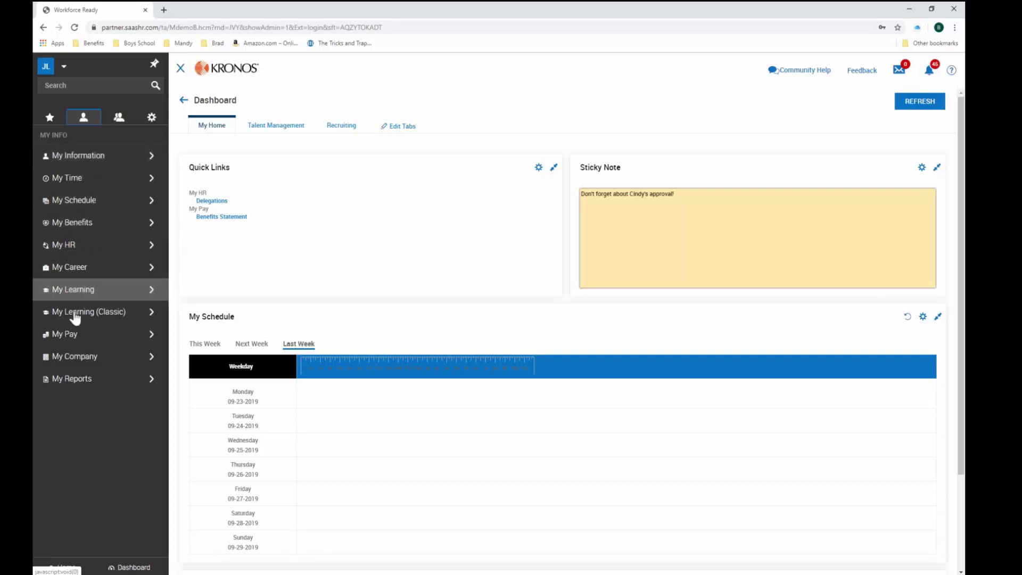
pyautogui.click(80, 380)
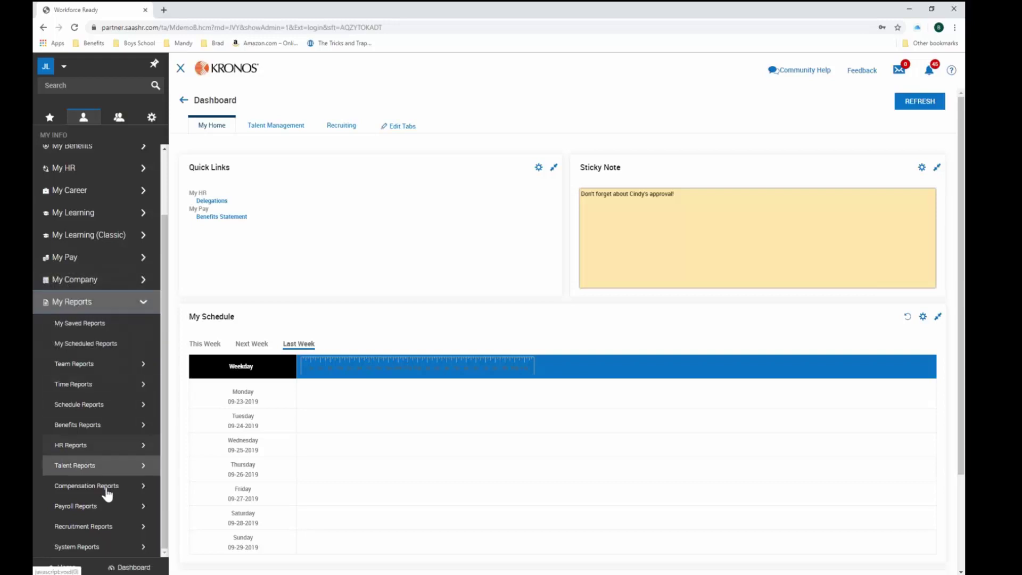
pyautogui.click(142, 304)
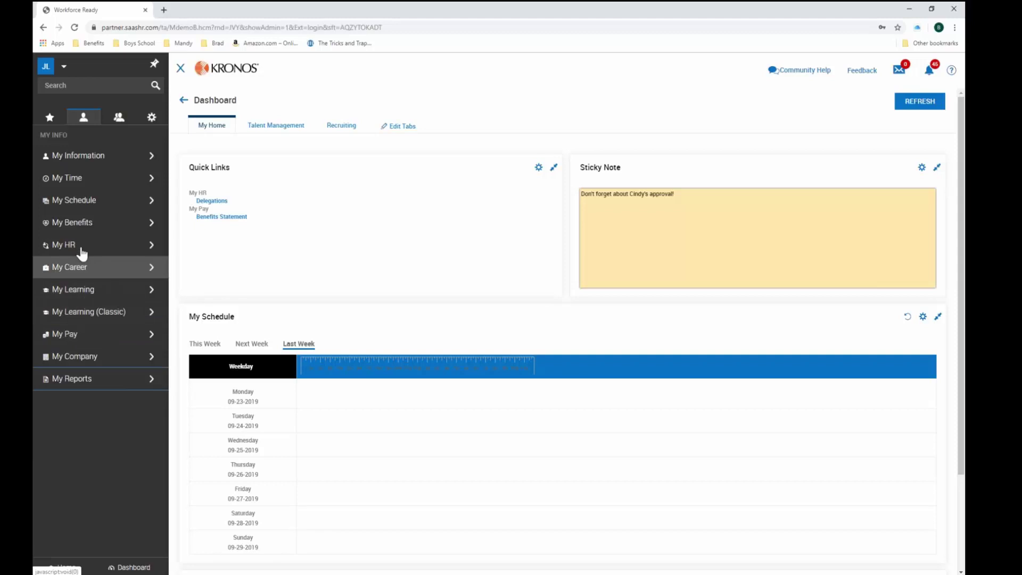
# Step: Open the All Timesheets list found under the team's Time, Timesheets, All Timesheets and Manage Timesheets categories
pyautogui.click(119, 117)
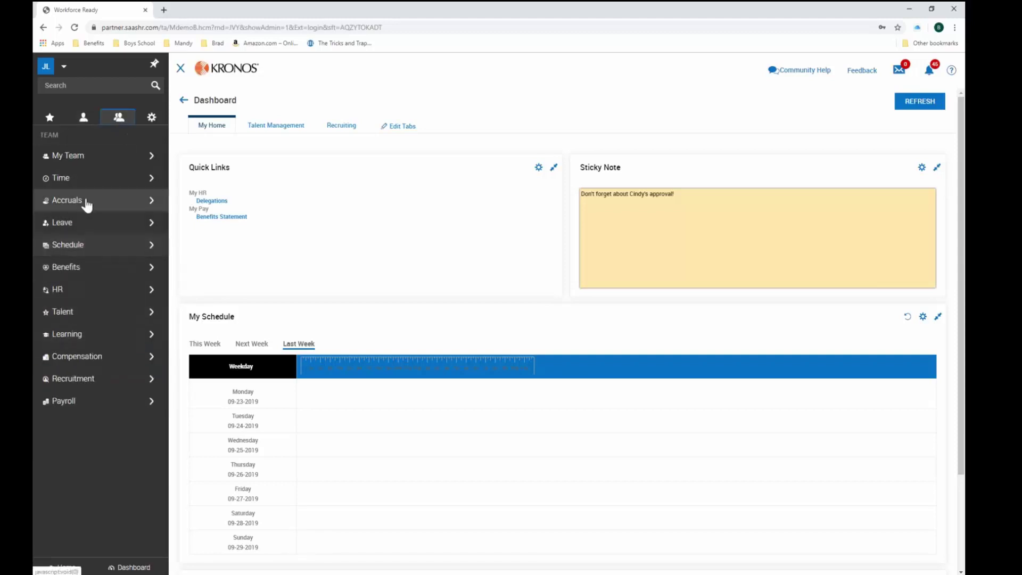
pyautogui.click(88, 181)
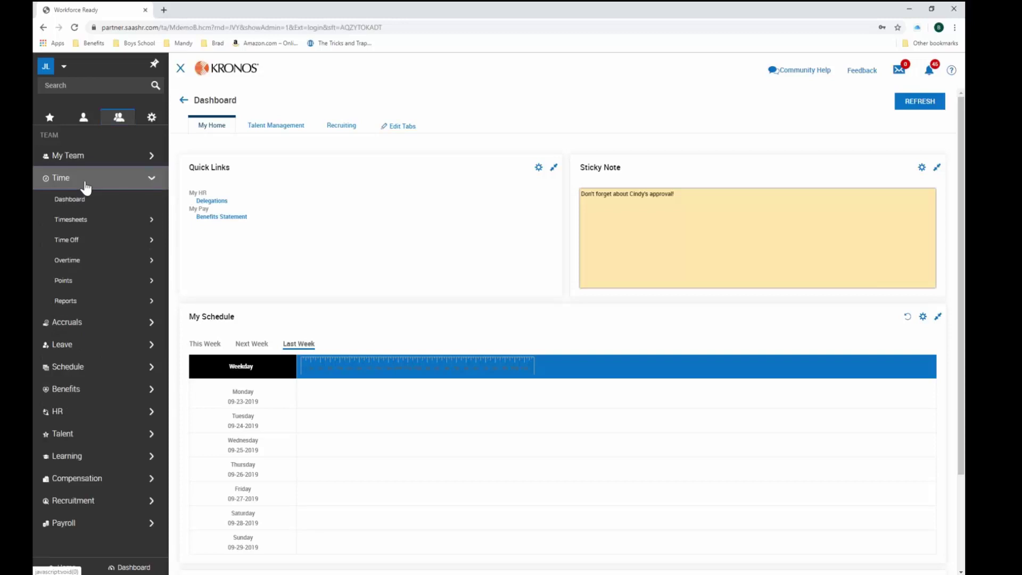
pyautogui.click(91, 222)
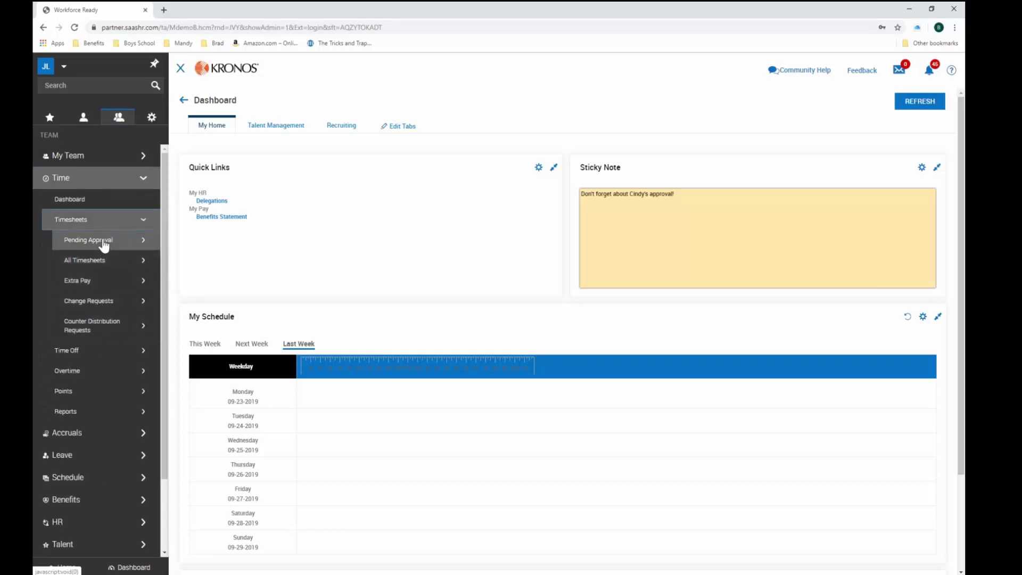
pyautogui.click(133, 263)
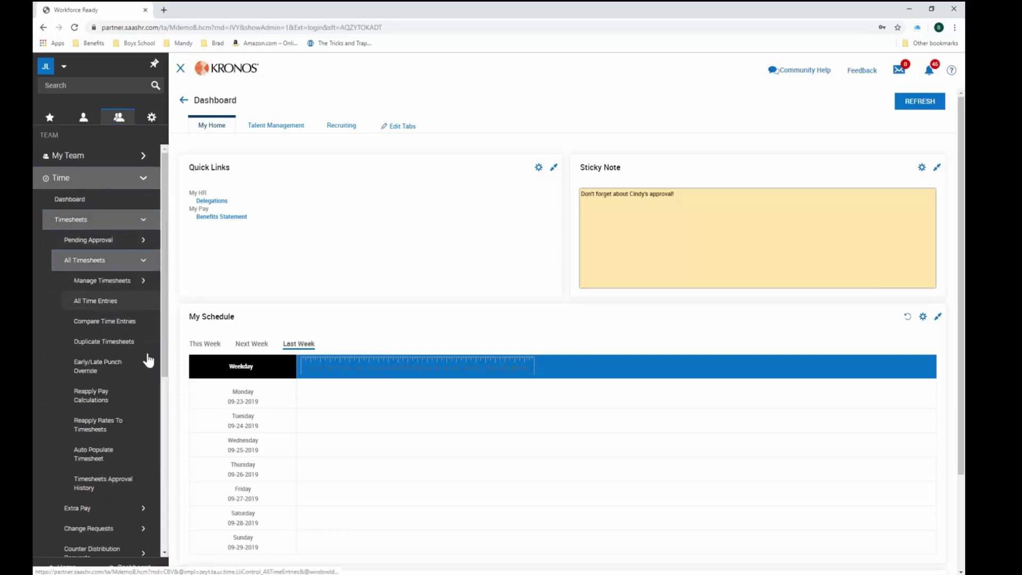
pyautogui.click(113, 283)
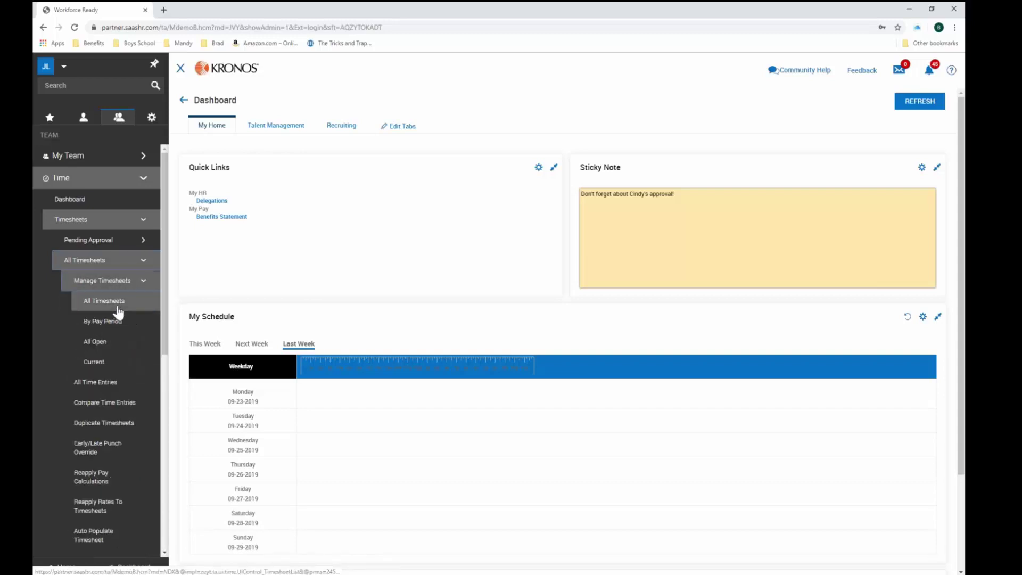
pyautogui.click(114, 302)
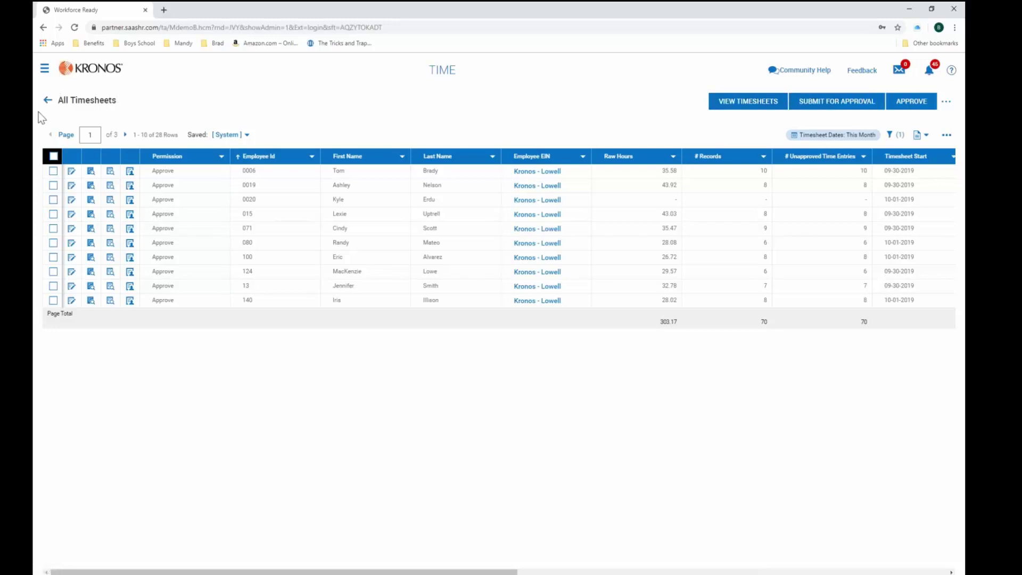
# Step: Return to the dashboard, collapse the team's Time category and go back to the home view with the navigation hidden
pyautogui.click(48, 102)
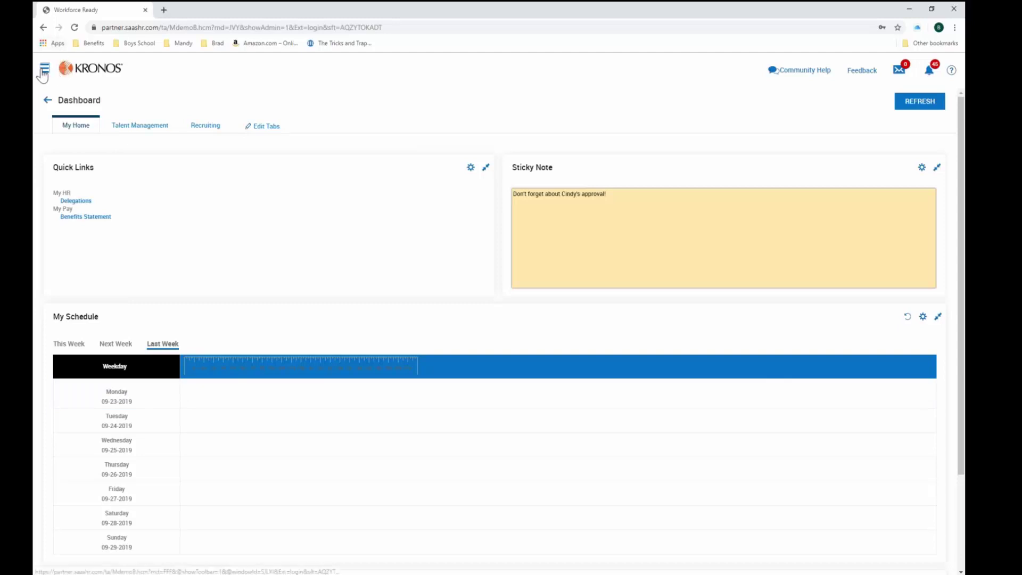
pyautogui.click(44, 68)
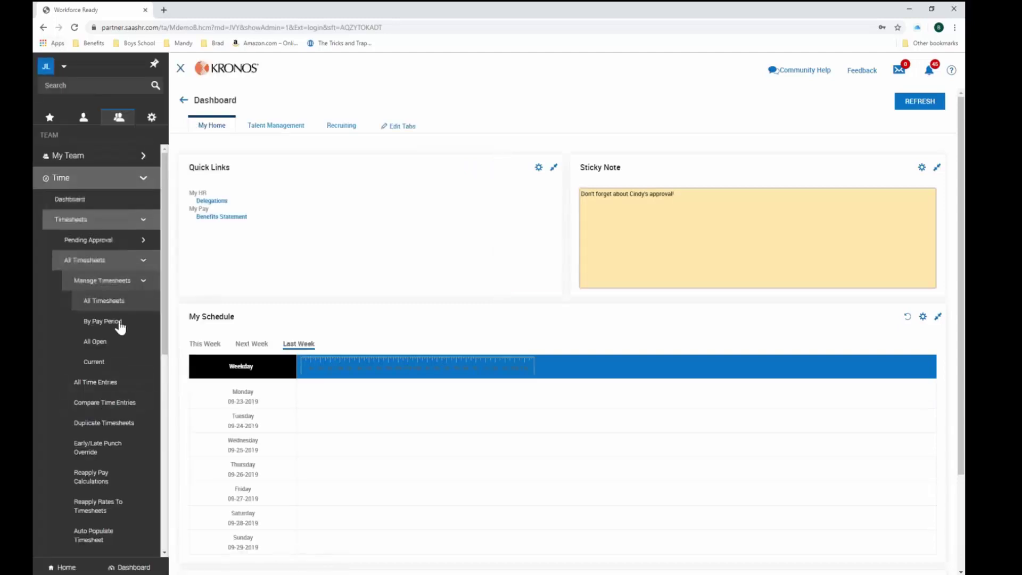
pyautogui.click(145, 177)
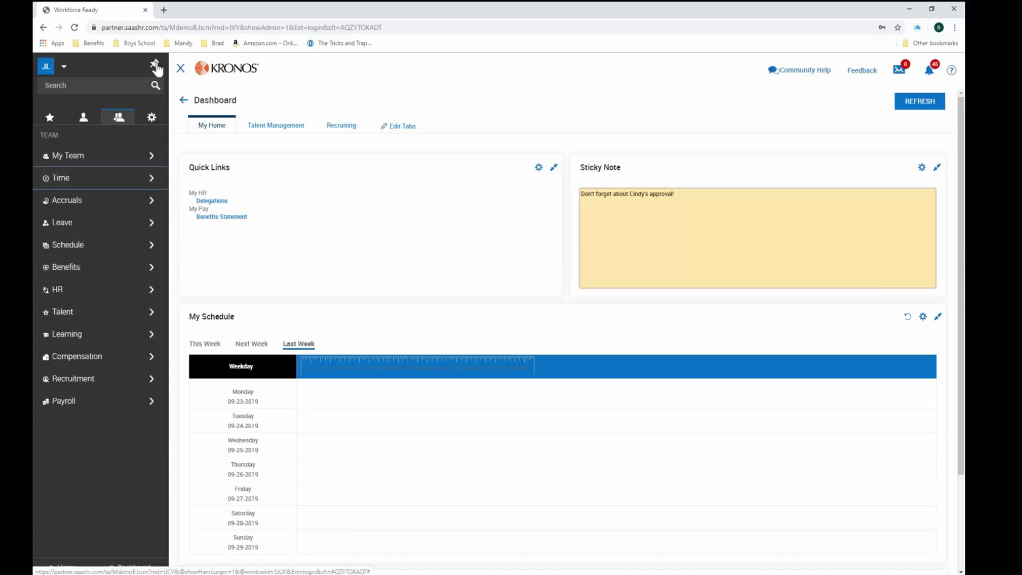
pyautogui.click(247, 72)
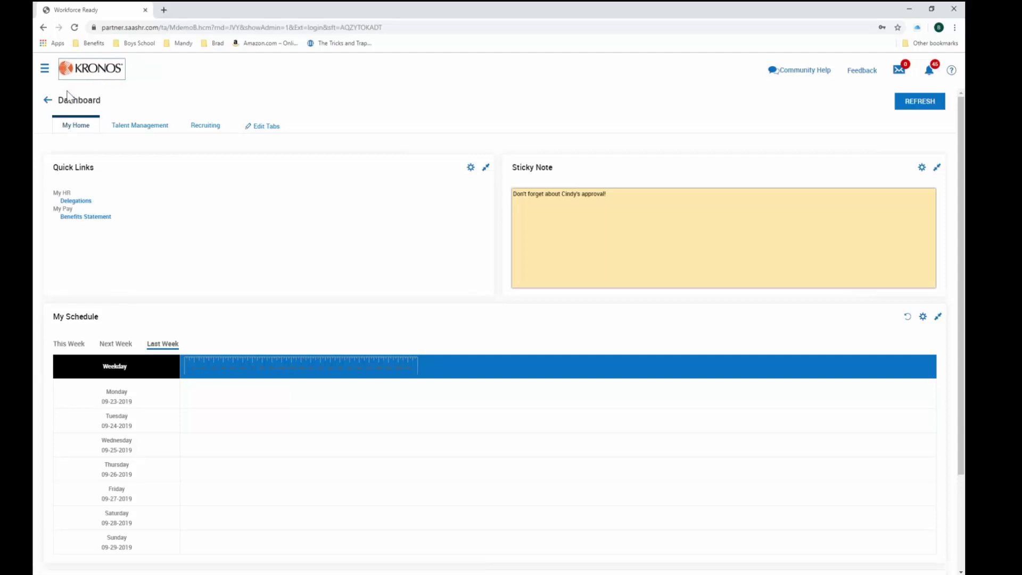
# Step: Review the Profiles/Policies entries in the administrator's Company Settings, down to Security, and collapse the category again
pyautogui.click(44, 71)
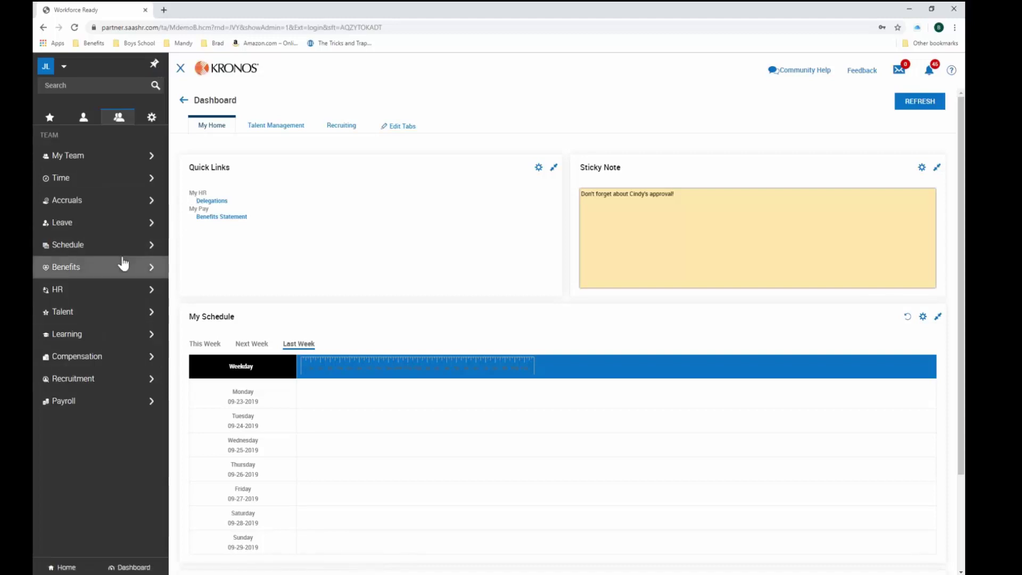
pyautogui.click(152, 118)
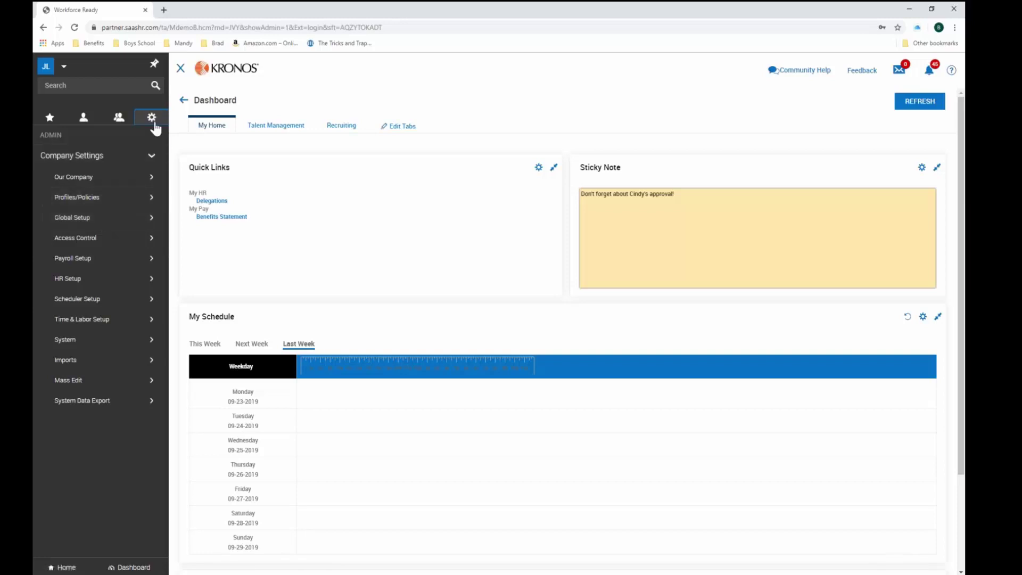
pyautogui.click(104, 206)
pyautogui.scroll(-3, 107, 206)
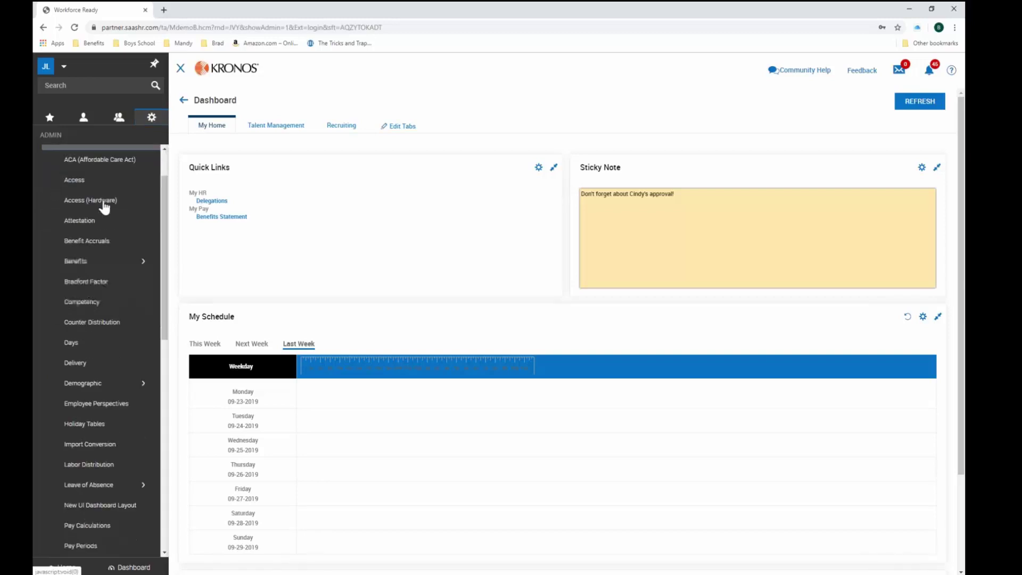
pyautogui.scroll(-6, 80, 264)
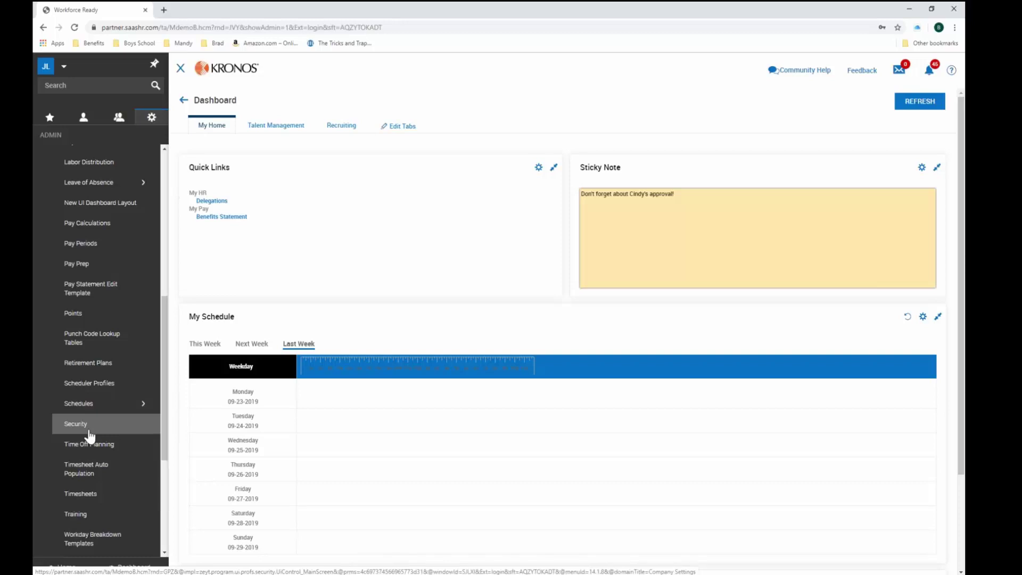
pyautogui.scroll(4, 89, 436)
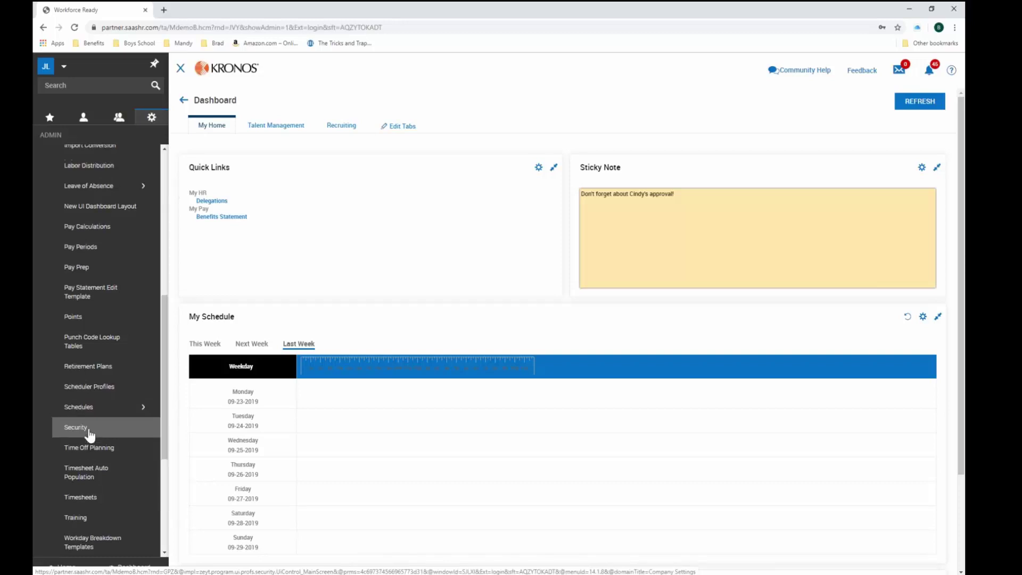
pyautogui.scroll(3, 69, 415)
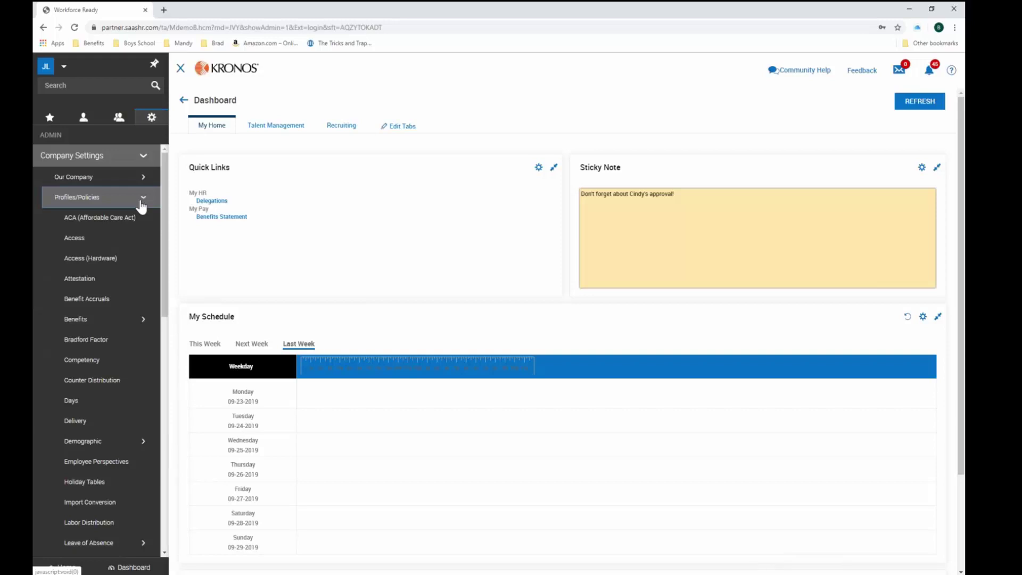
pyautogui.click(141, 201)
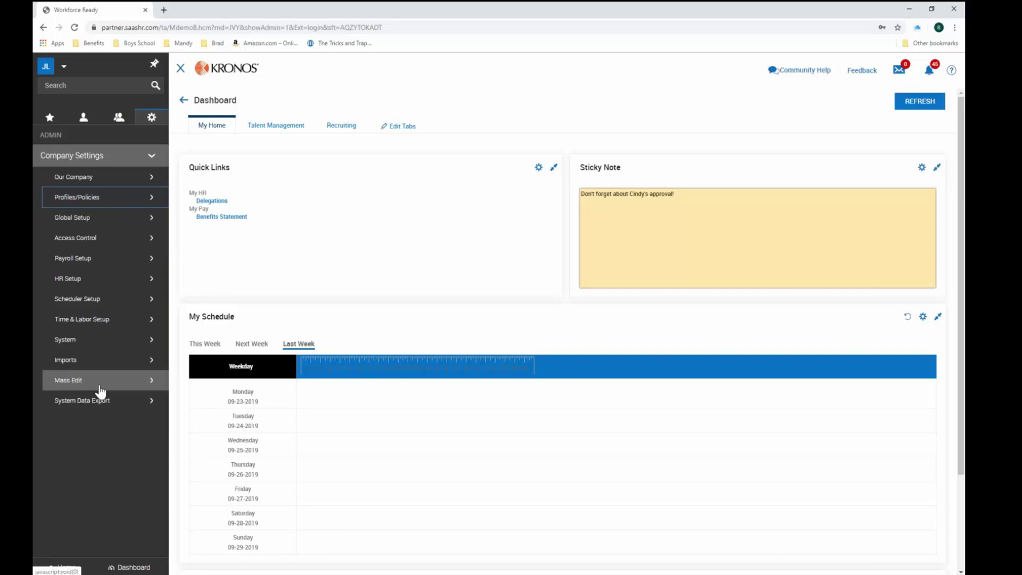
# Step: Examine the Mass Edit entries in Company Settings and collapse the category again
pyautogui.click(153, 389)
pyautogui.scroll(-2, 152, 393)
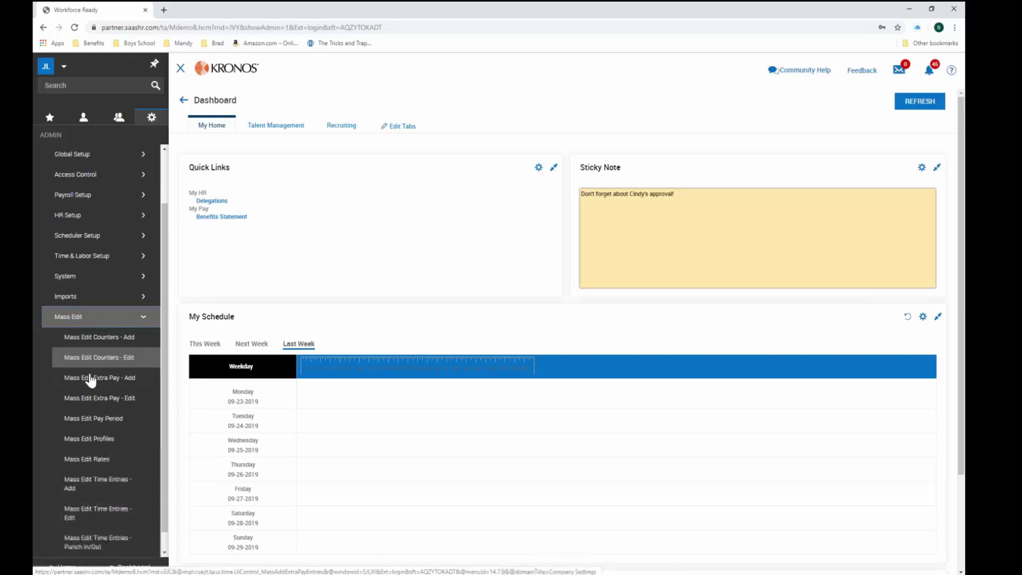
pyautogui.click(144, 319)
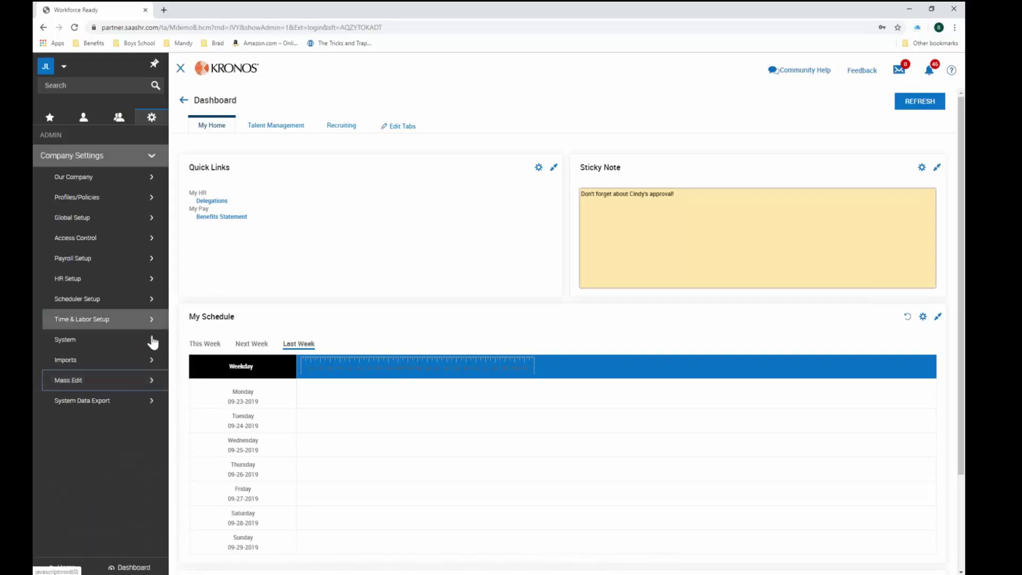
# Step: Open the Imports Overview from Company Settings and look through the import types in the Company Setup, Employee Setup and HR categories
pyautogui.click(112, 362)
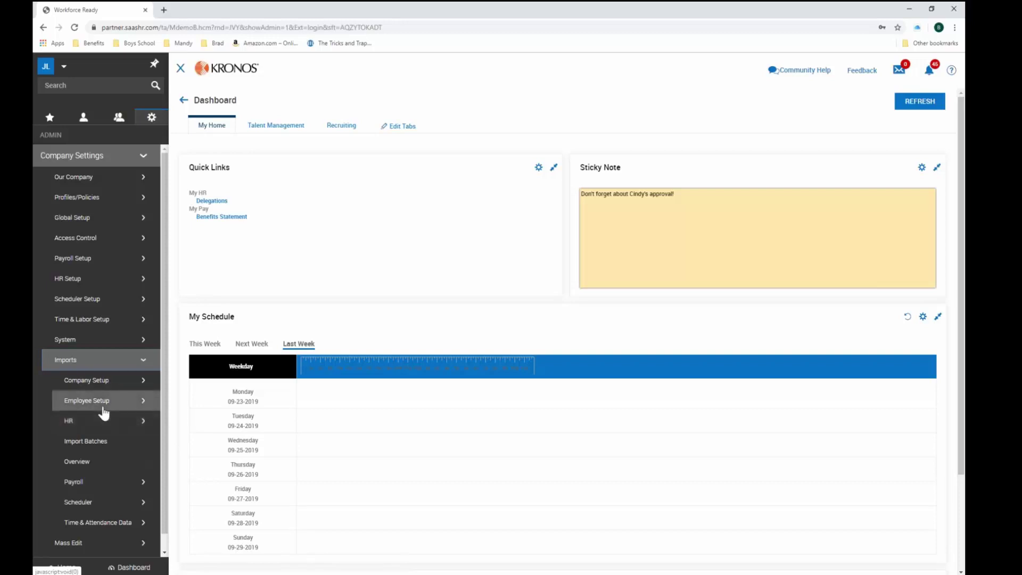
pyautogui.click(92, 466)
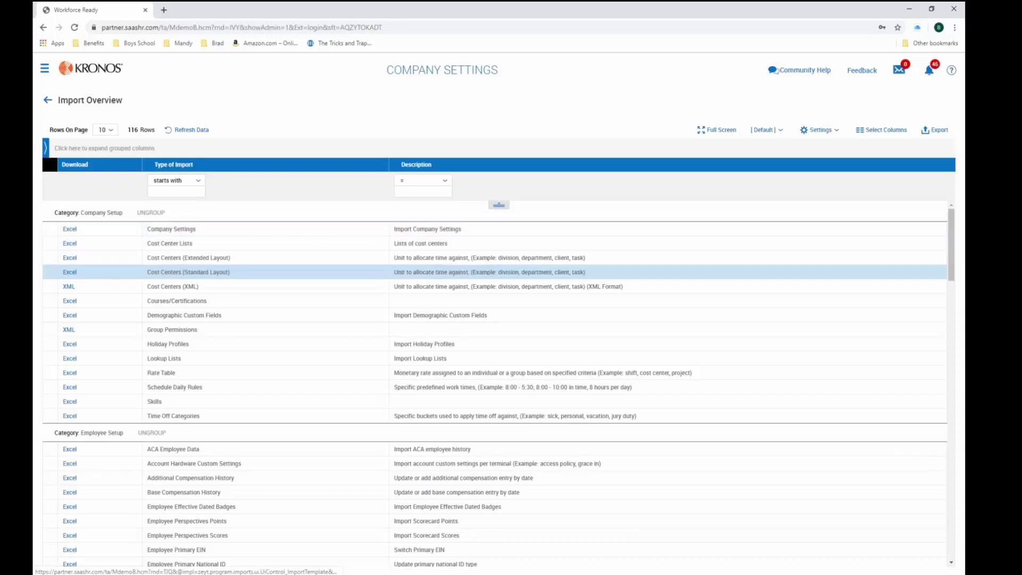
pyautogui.scroll(-3, 184, 414)
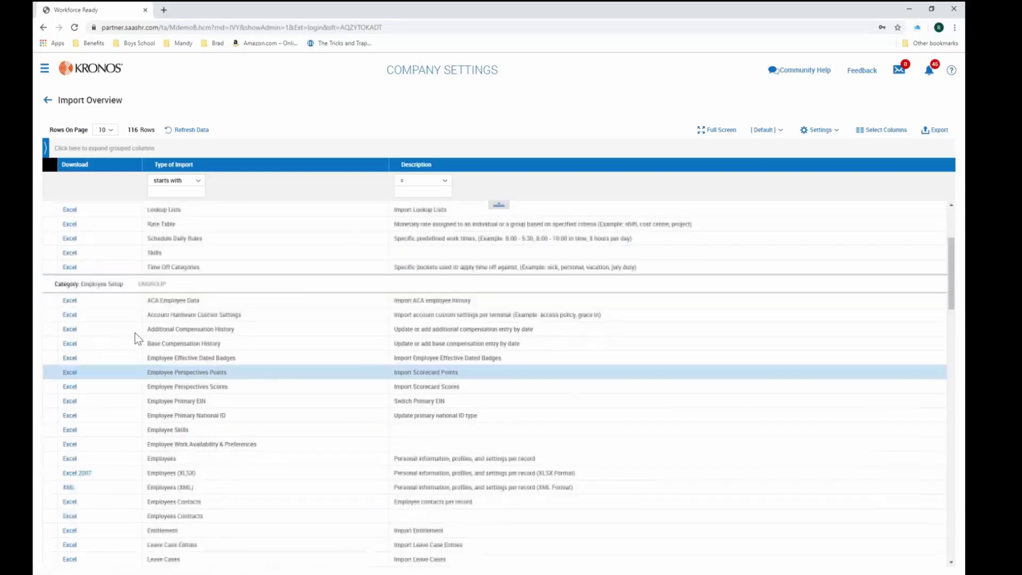
pyautogui.scroll(-1, 109, 441)
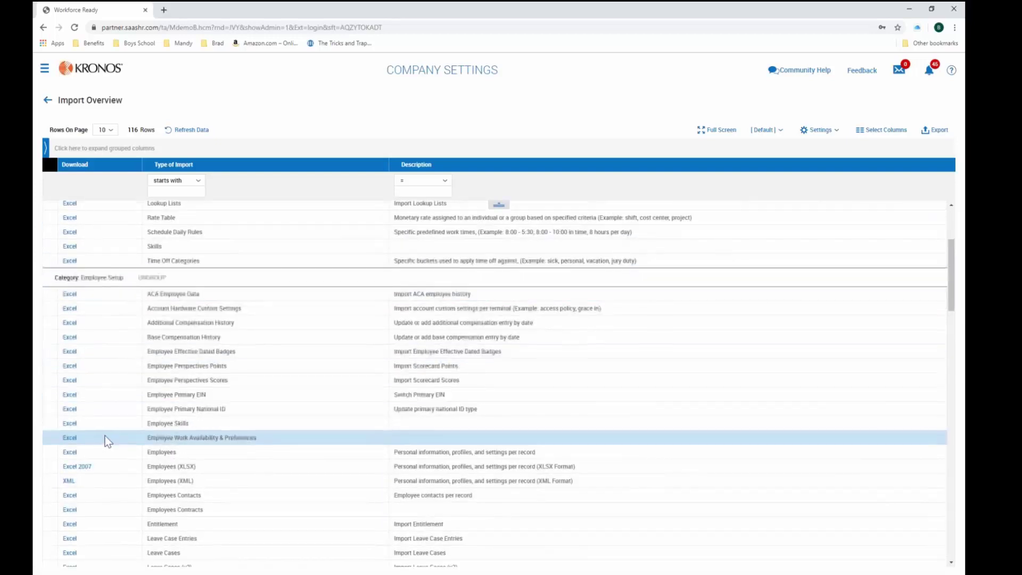
pyautogui.scroll(-5, 108, 441)
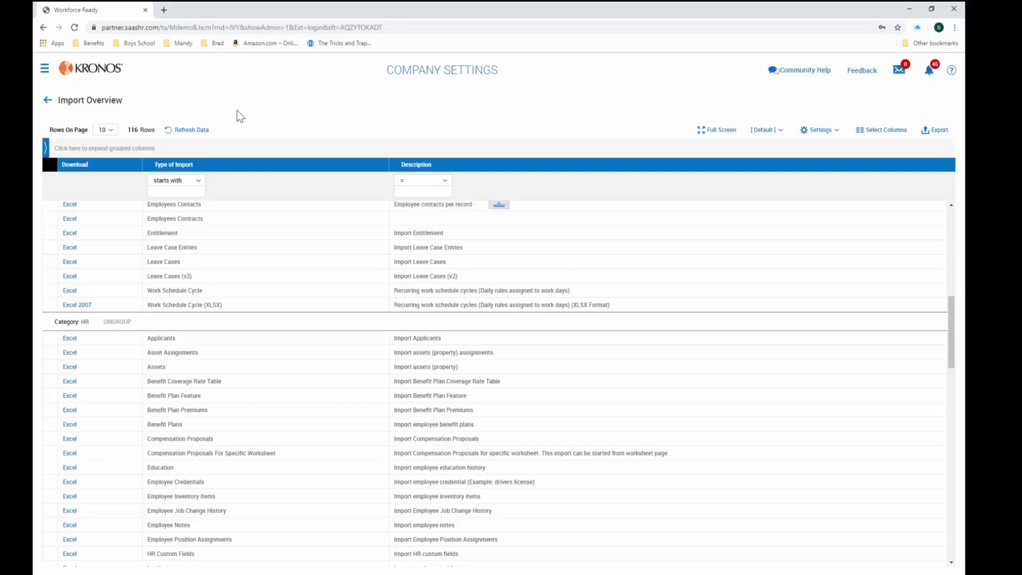
pyautogui.moveTo(114, 102)
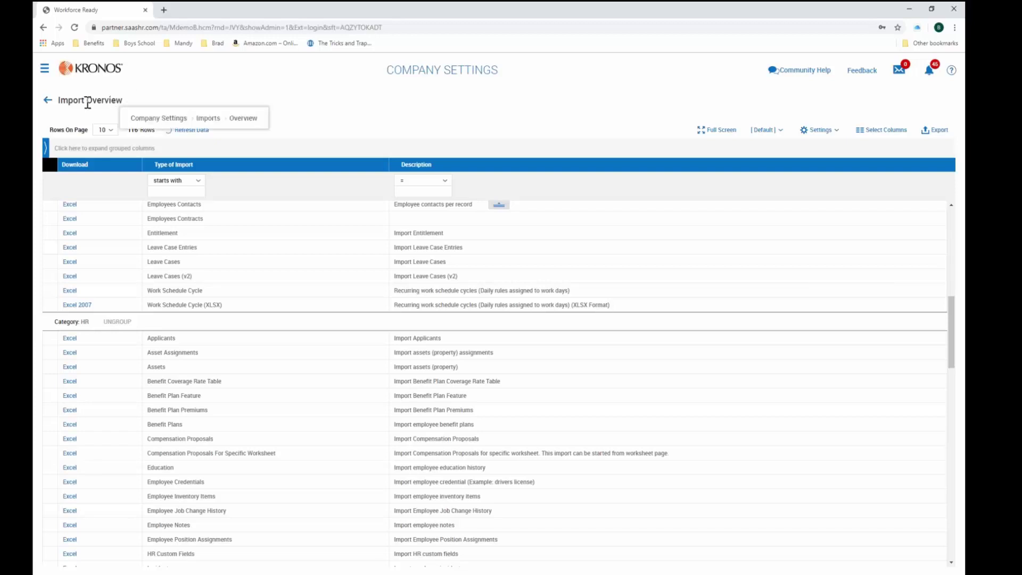
# Step: Return to the dashboard and display the Favorites section of the main navigation
pyautogui.click(47, 104)
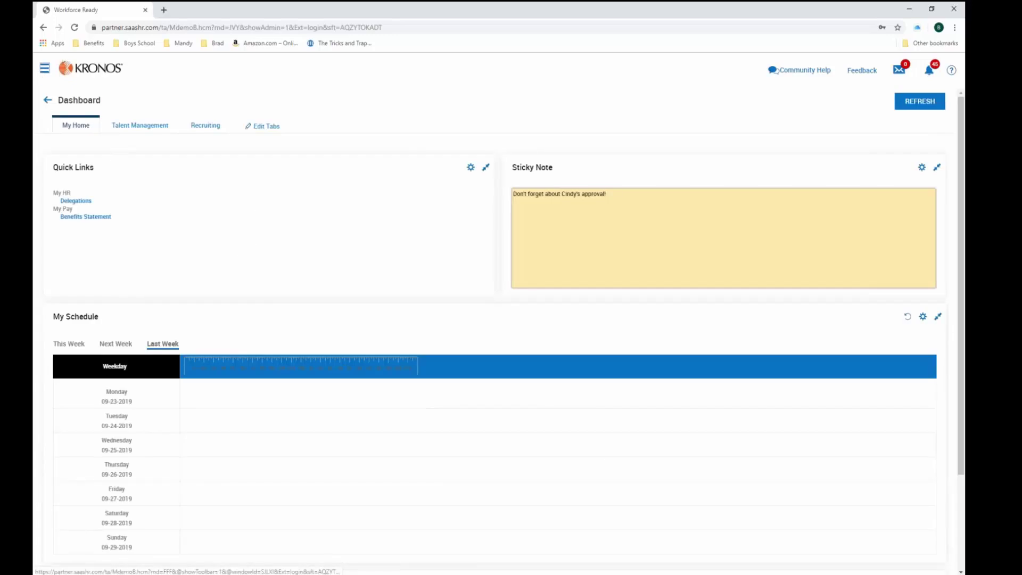
pyautogui.click(45, 68)
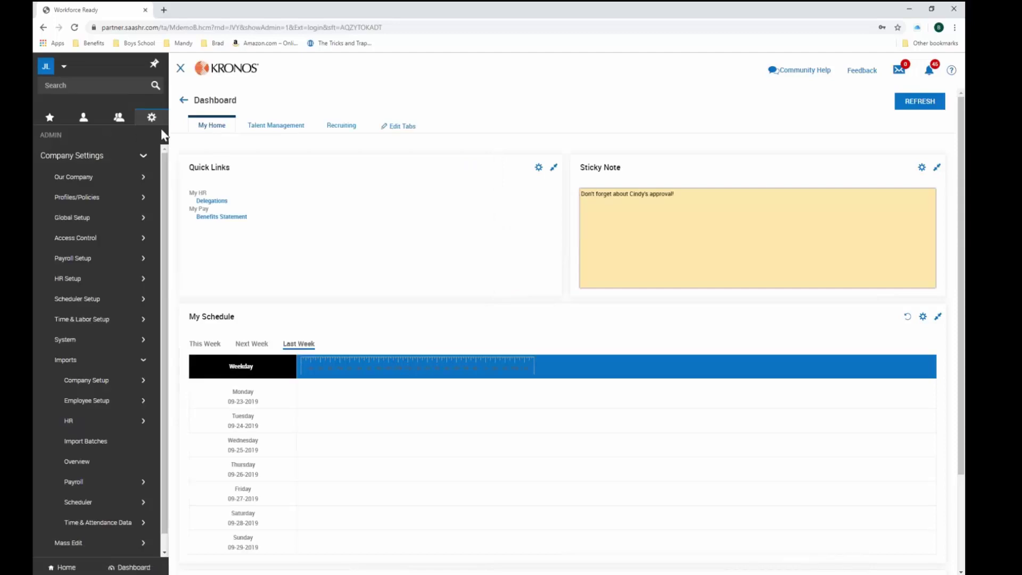
pyautogui.click(49, 121)
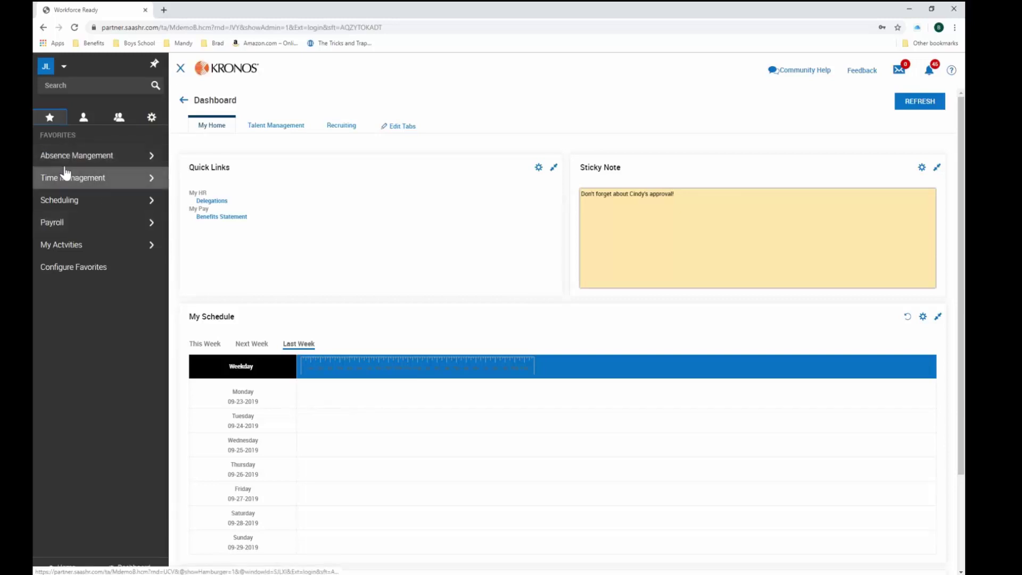
# Step: Review the Time Management and My Activities entries in Favorites and open the favorites configuration
pyautogui.click(152, 181)
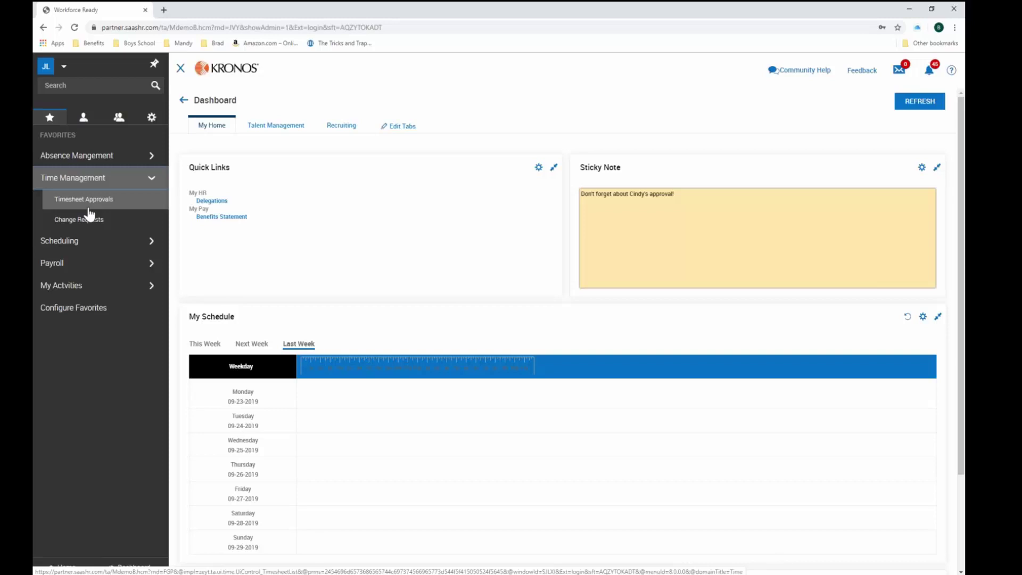
pyautogui.click(81, 286)
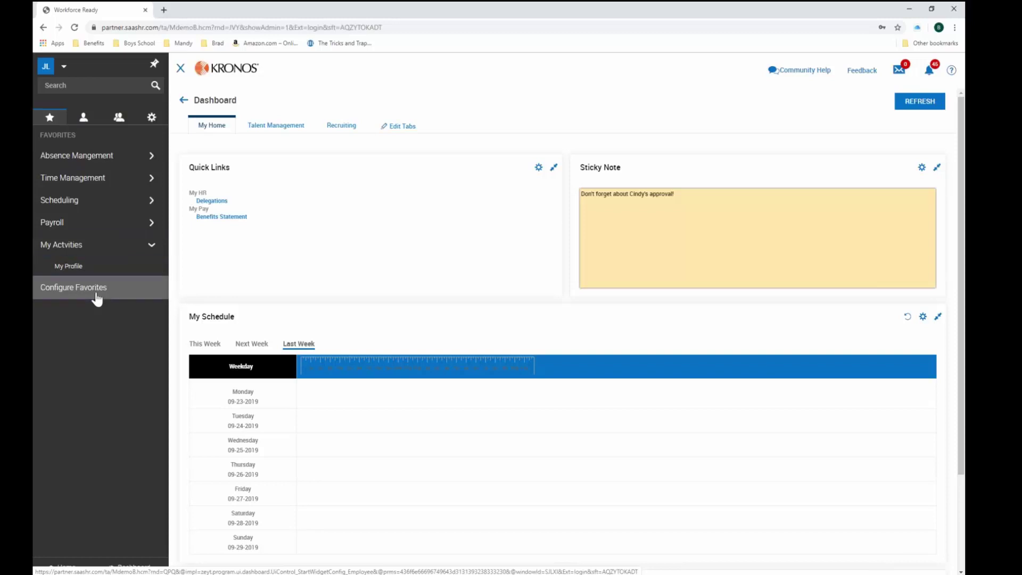
pyautogui.click(97, 298)
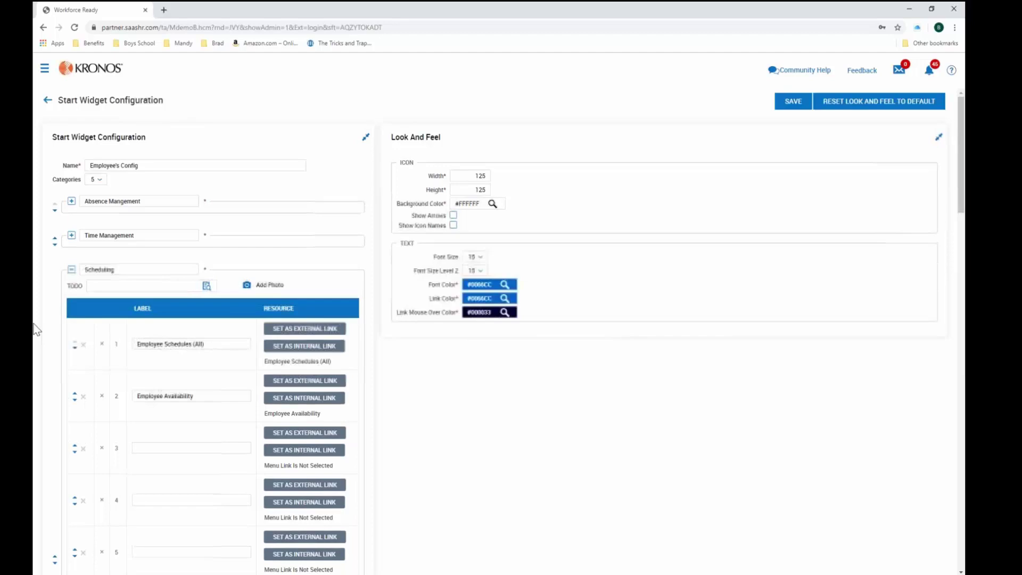
# Step: Collapse the Scheduling category in the Start Widget Configuration and expand the Absence Mangement category
pyautogui.moveTo(196, 169); pyautogui.dragTo(59, 137)
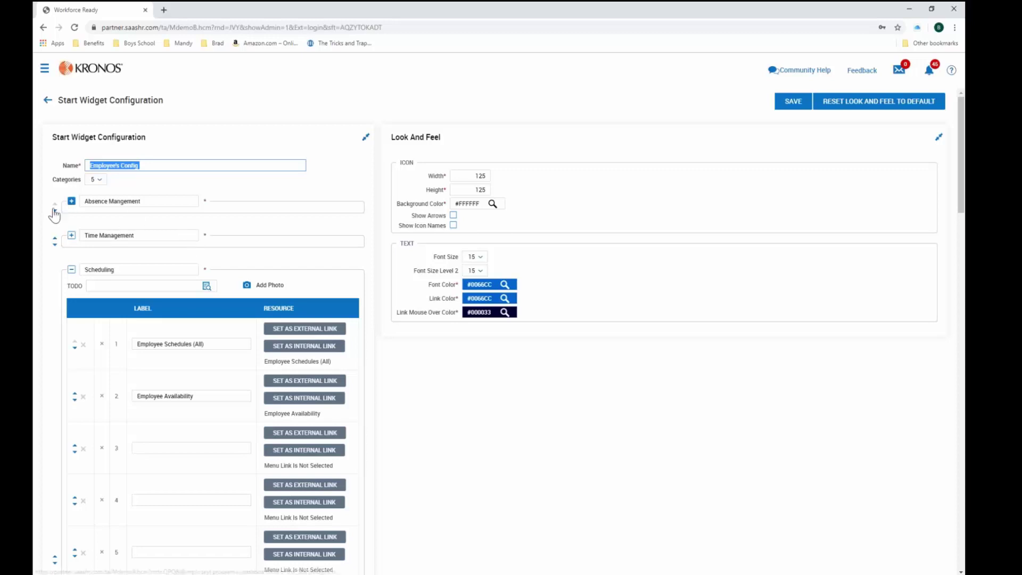
pyautogui.click(74, 261)
pyautogui.click(70, 270)
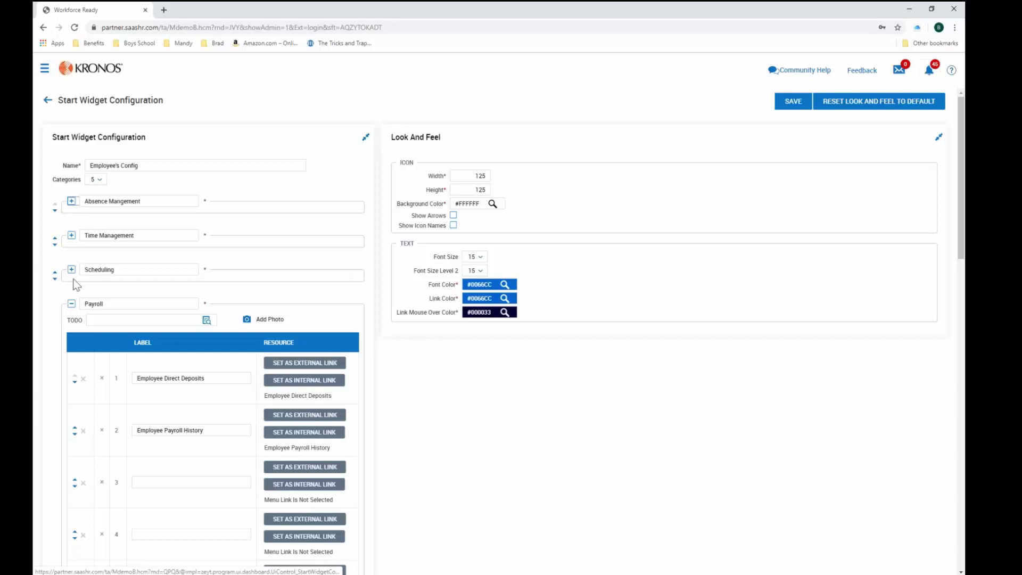
pyautogui.click(71, 201)
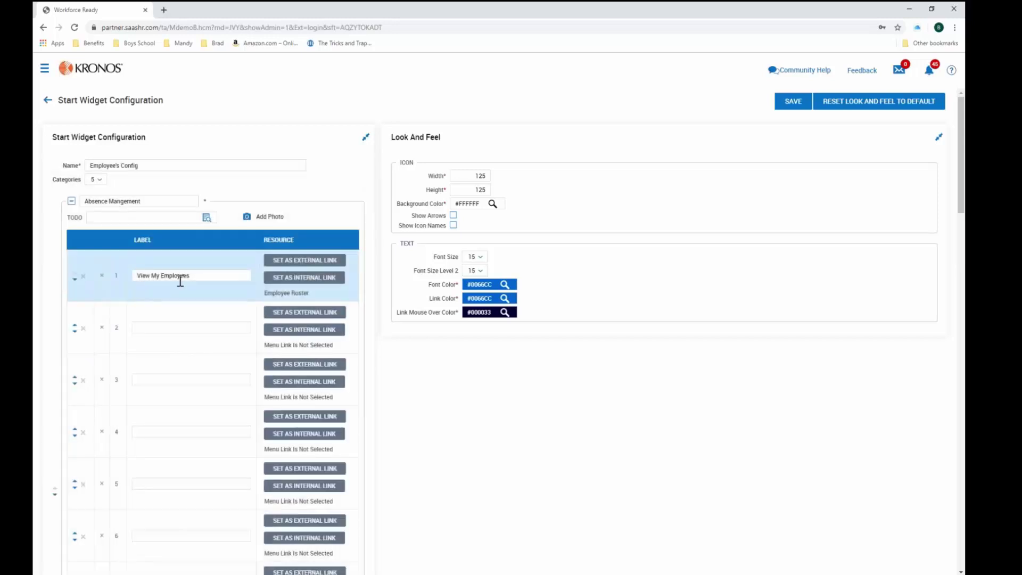
pyautogui.click(277, 317)
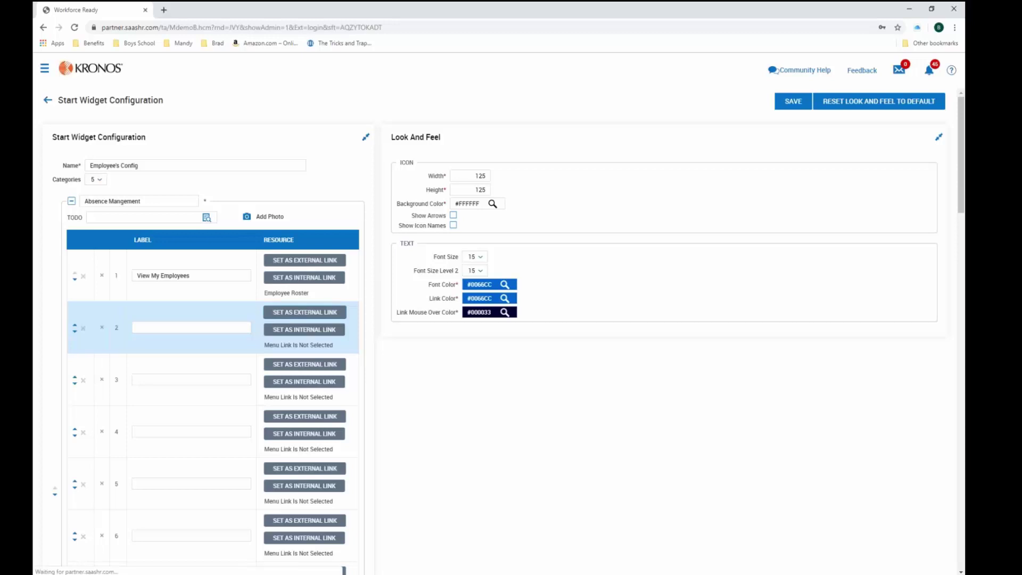
pyautogui.click(427, 285)
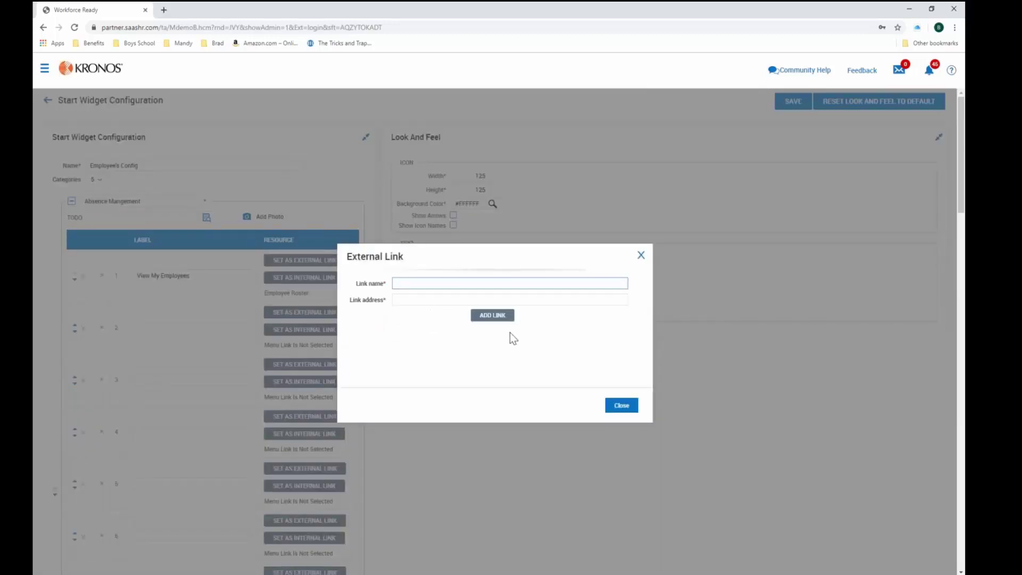
pyautogui.write('Google')
pyautogui.press('Tab')
pyautogui.write('www.g')
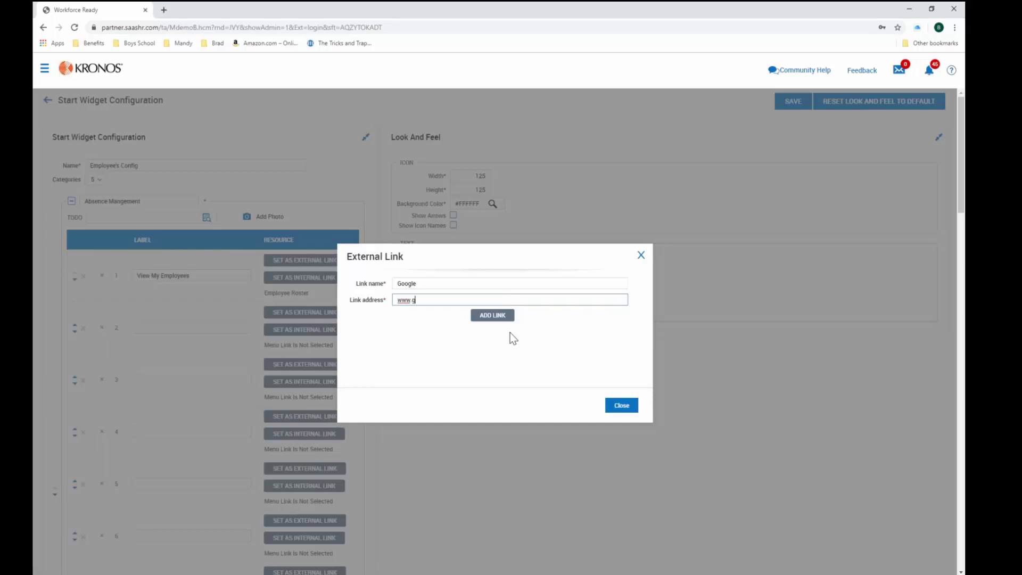
pyautogui.write('oogle.com')
pyautogui.click(473, 319)
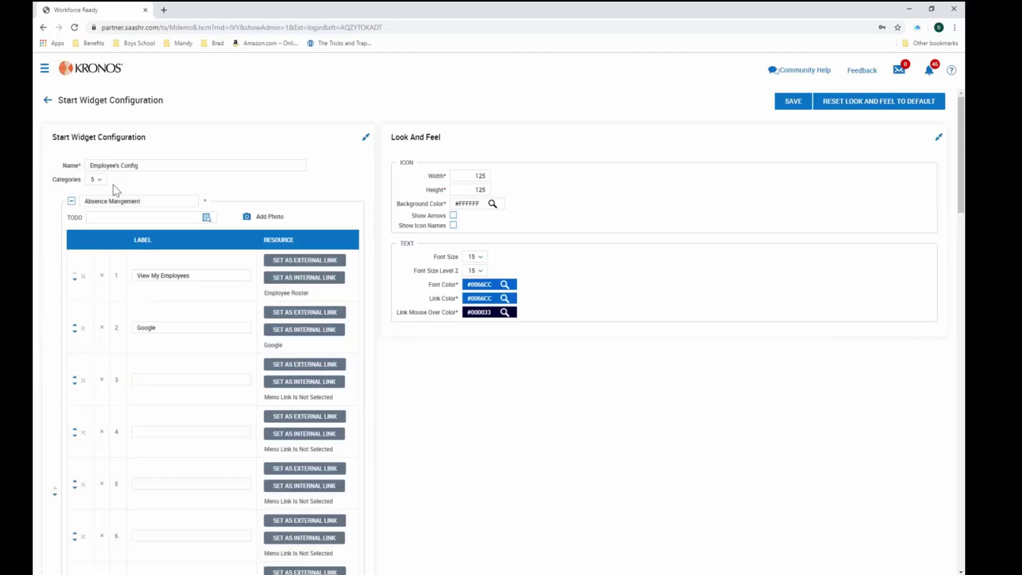
# Step: Save the widget configuration and display the Absence Mangement links under Favorites in the main navigation
pyautogui.click(794, 101)
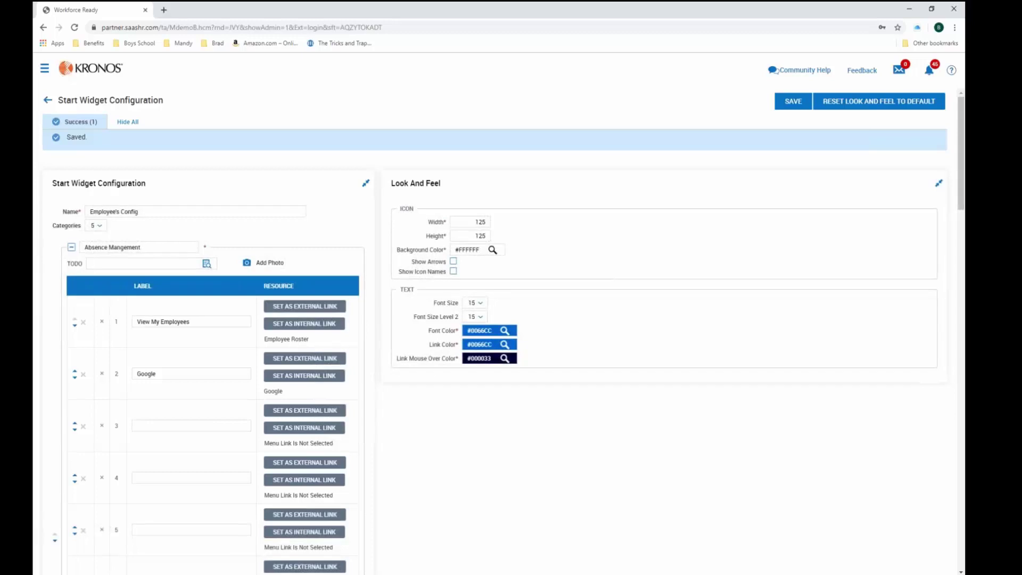
pyautogui.click(46, 68)
pyautogui.click(146, 154)
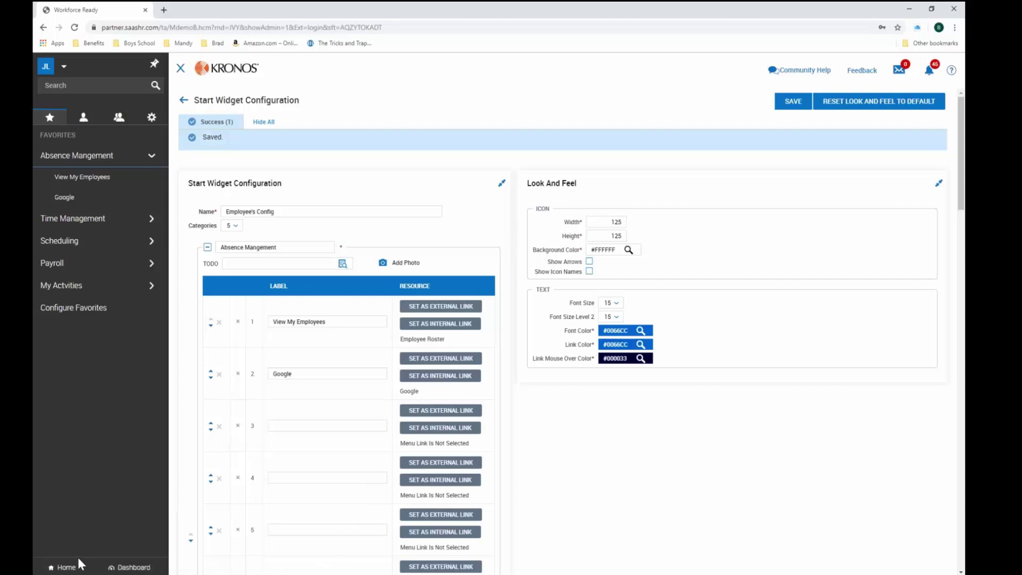
# Step: Open the Home page and look through its widgets, from Clock and Announcements down to My Benefits and Turtles
pyautogui.click(66, 567)
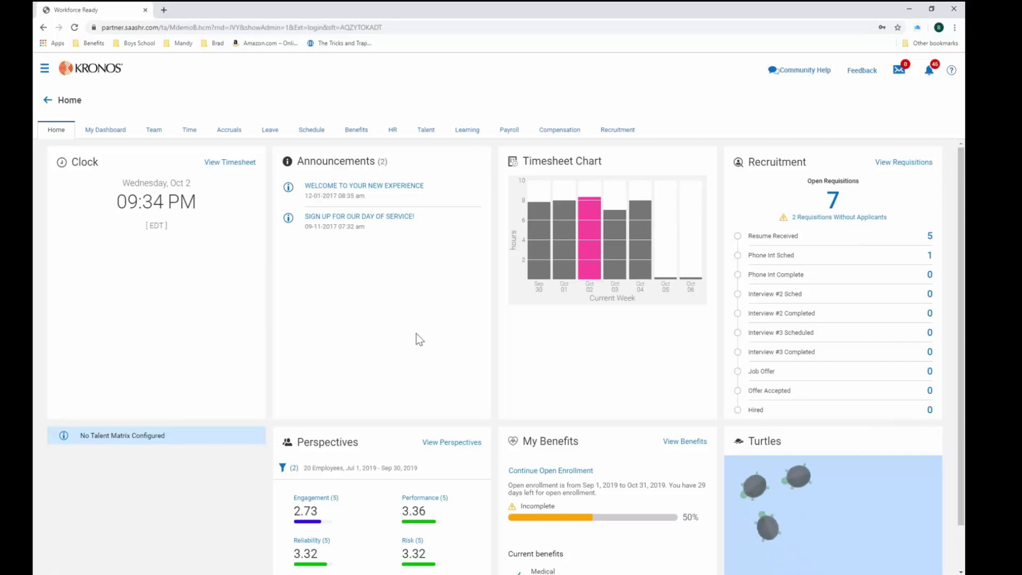
pyautogui.scroll(-1, 417, 397)
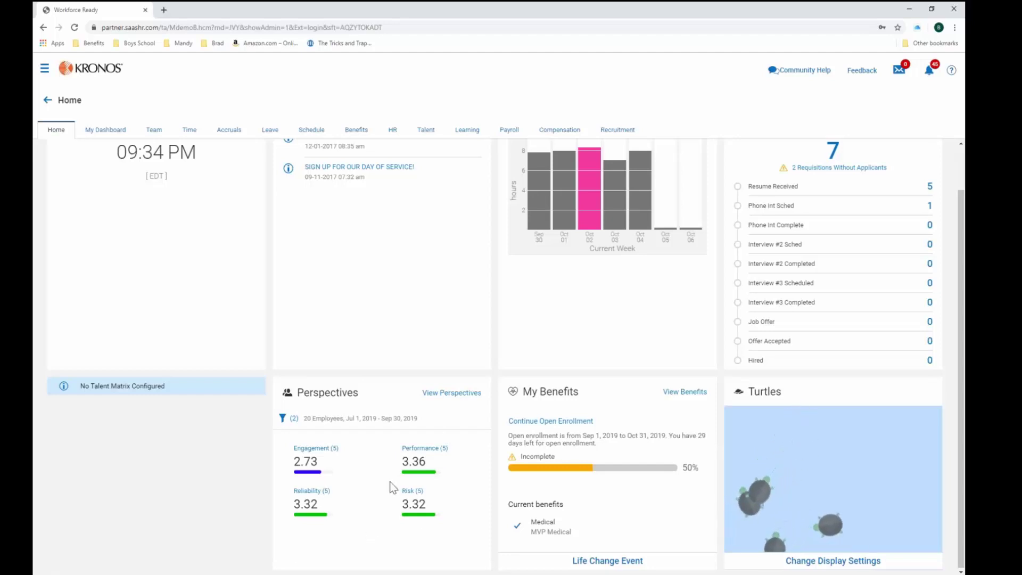
pyautogui.scroll(1, 503, 537)
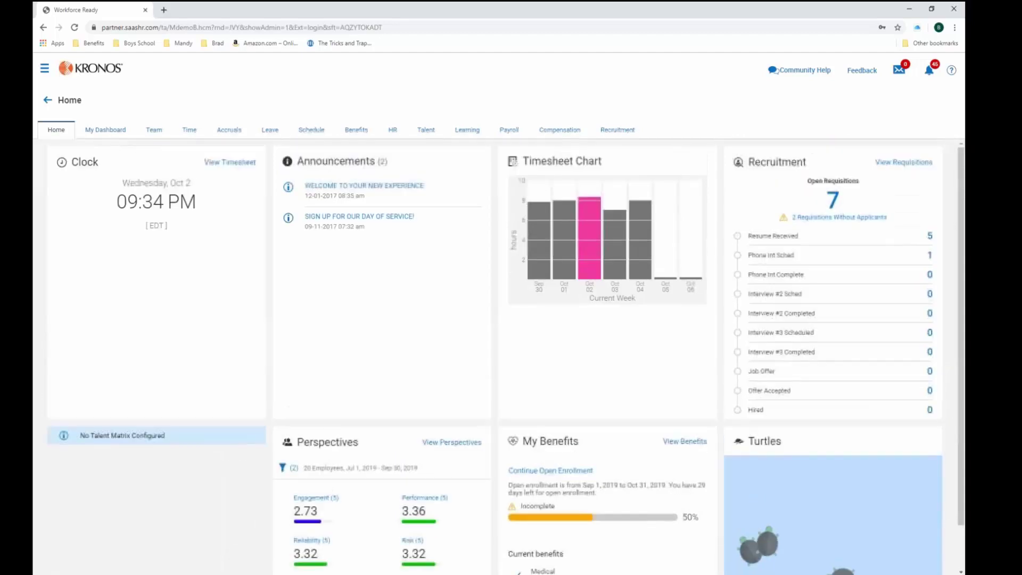
pyautogui.scroll(-1, 710, 499)
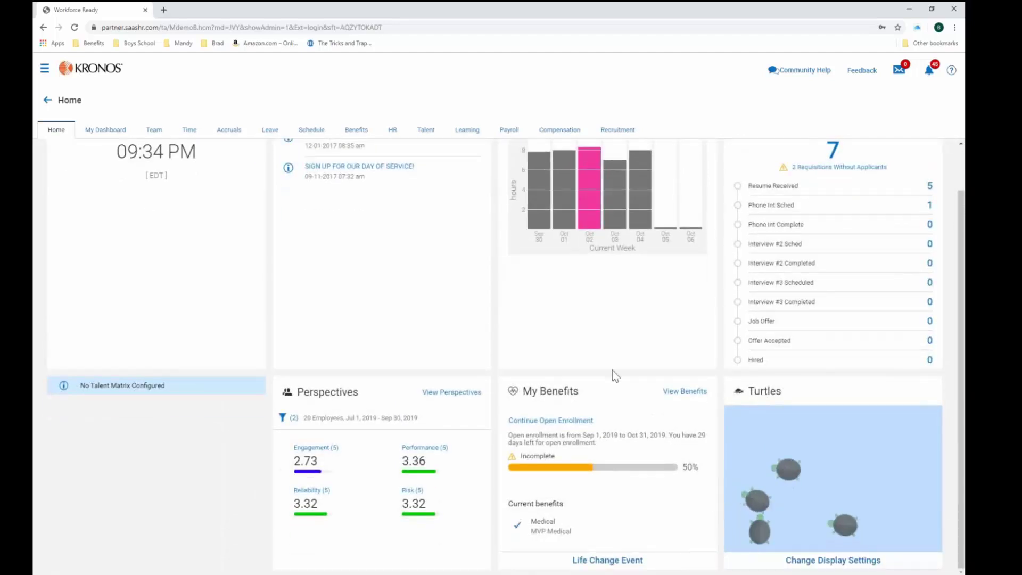
pyautogui.scroll(1, 330, 362)
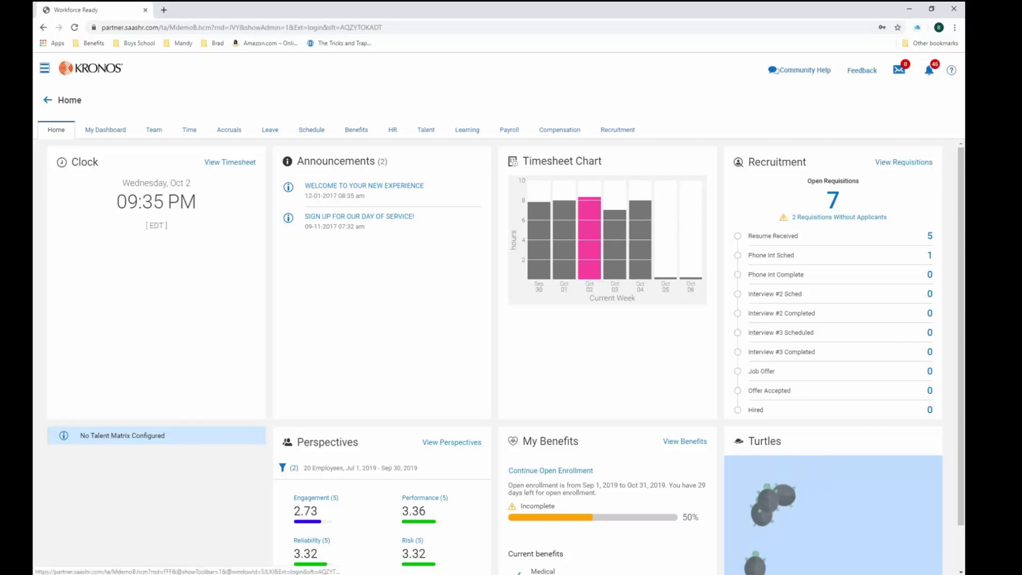
# Step: Switch from the Home page to the Dashboard and display the main navigation beside it
pyautogui.click(45, 68)
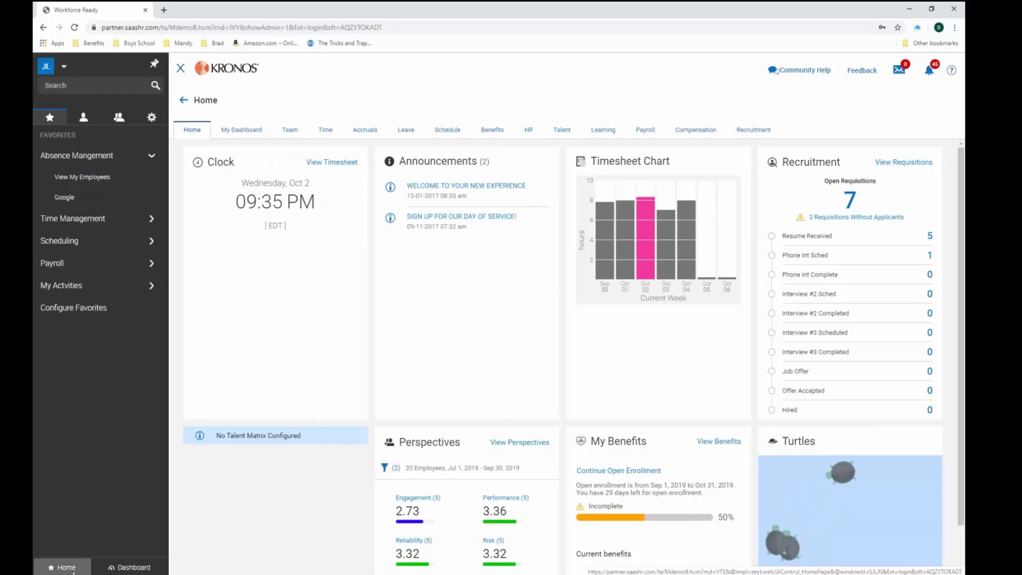
pyautogui.click(114, 567)
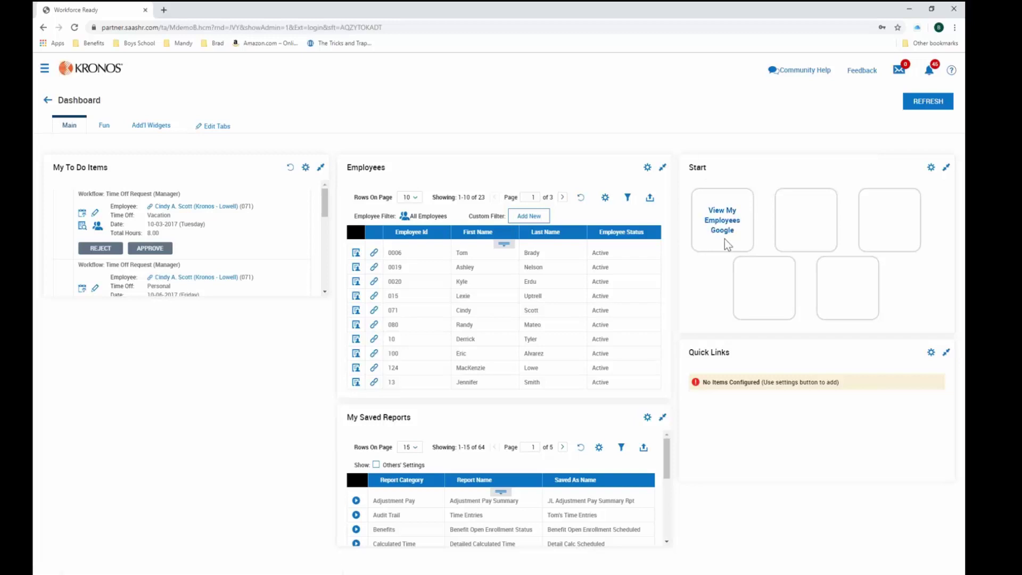
pyautogui.click(45, 72)
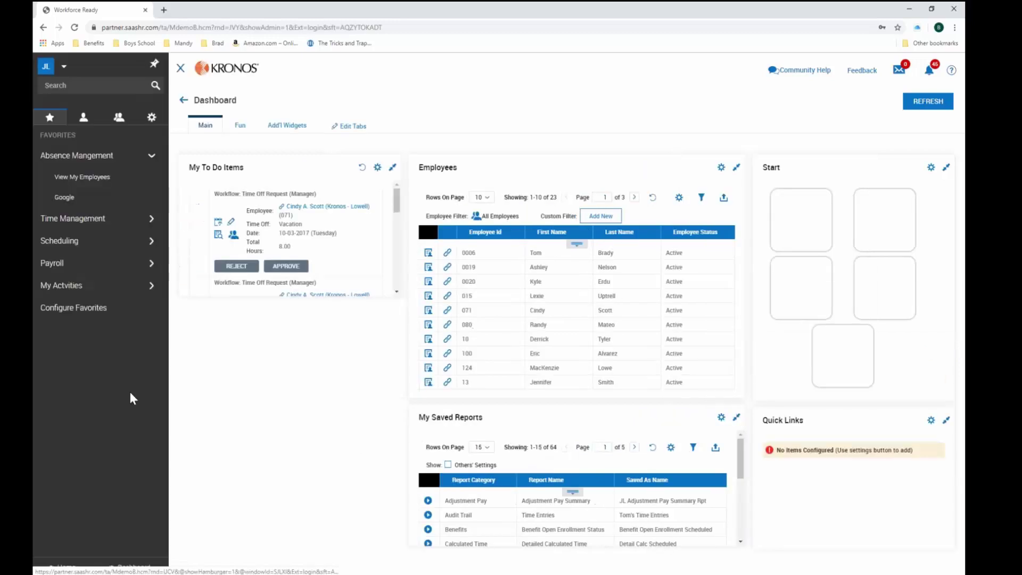
pyautogui.click(141, 568)
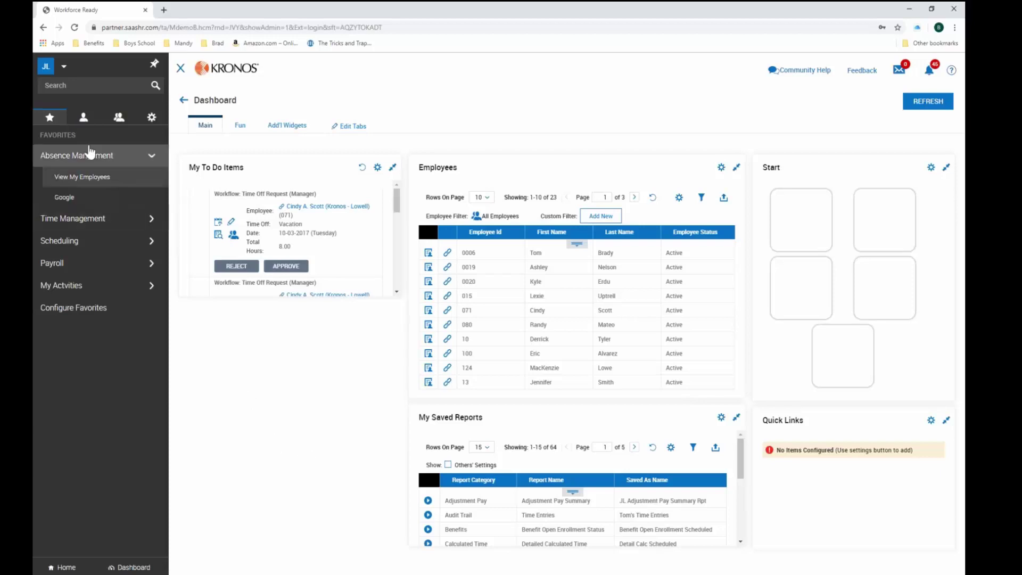
# Step: Display the Team section and try navigation searches for several employee last names prefixed with #, clearing each search
pyautogui.click(85, 85)
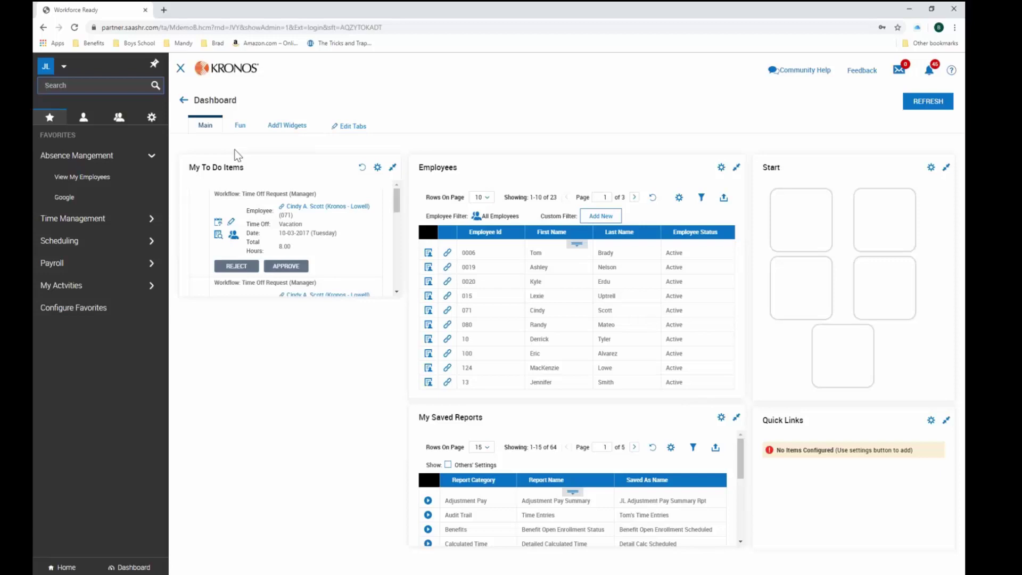
pyautogui.click(119, 118)
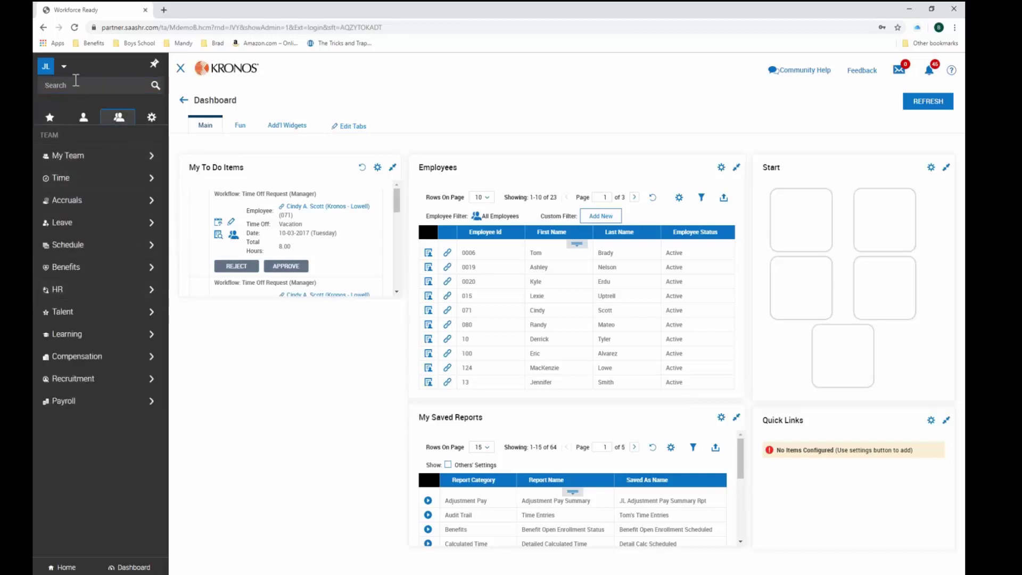
pyautogui.write('#')
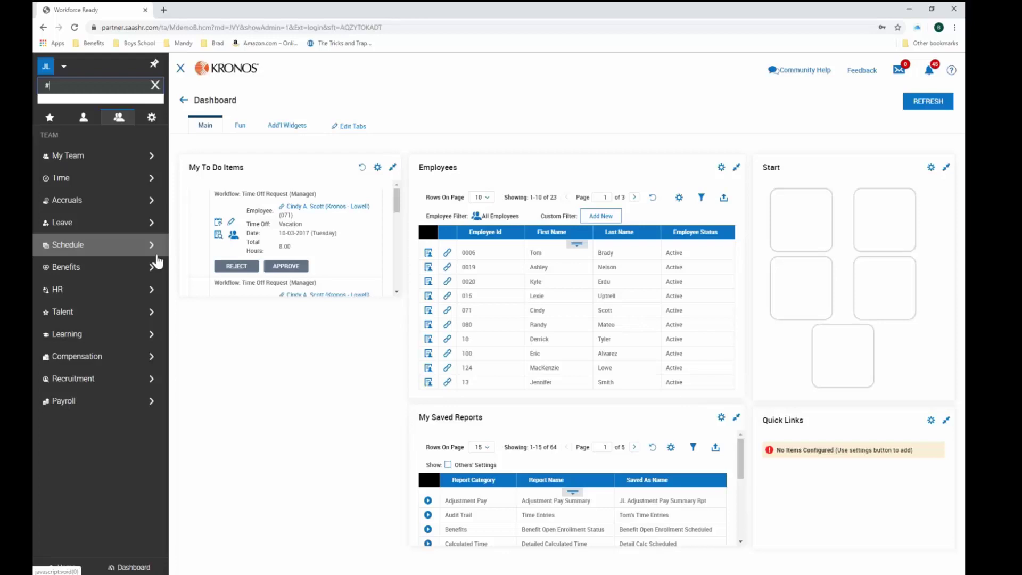
pyautogui.write('Smi')
pyautogui.press('BackSpace')
pyautogui.press('BackSpace')
pyautogui.write('Jone')
pyautogui.press('BackSpace')
pyautogui.press('BackSpace')
pyautogui.press('BackSpace')
pyautogui.press('BackSpace')
pyautogui.write('Lewis')
pyautogui.press('BackSpace')
pyautogui.press('BackSpace')
pyautogui.press('BackSpace')
pyautogui.press('BackSpace')
pyautogui.press('BackSpace')
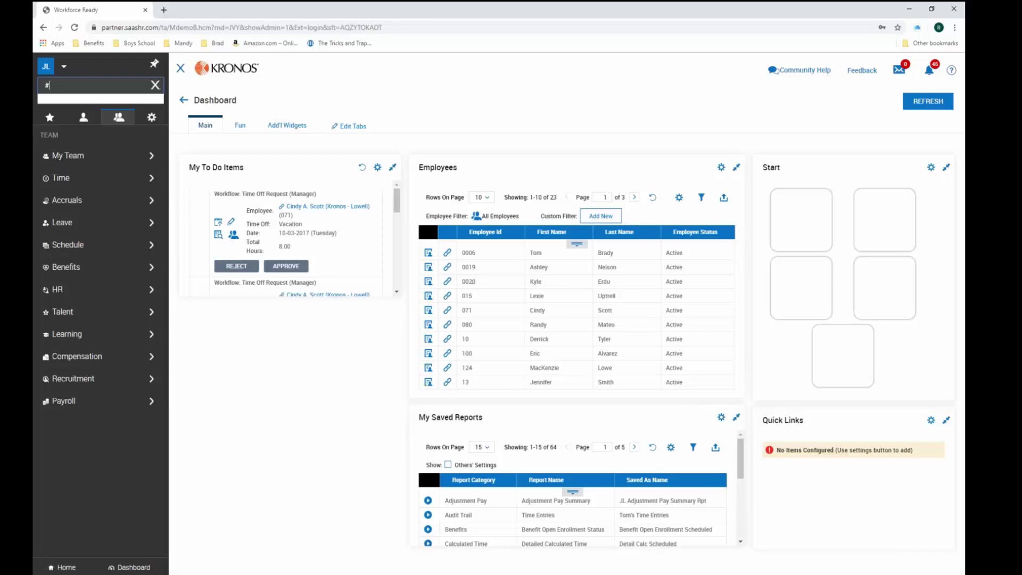
pyautogui.press('BackSpace')
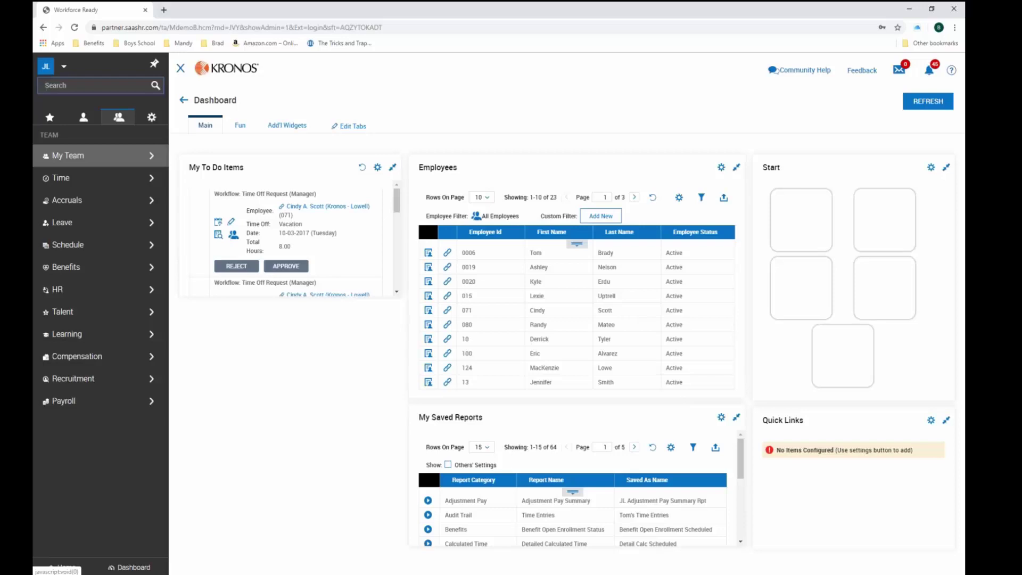
# Step: Search the navigation for an employee by last name with the % prefix and open the matching employee's record
pyautogui.write('%Sc')
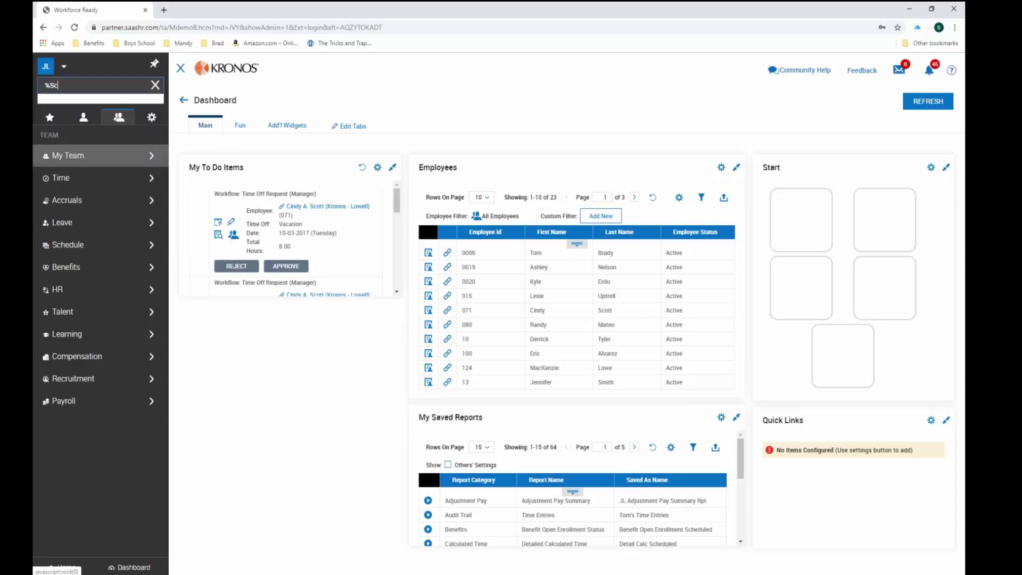
pyautogui.write('ott')
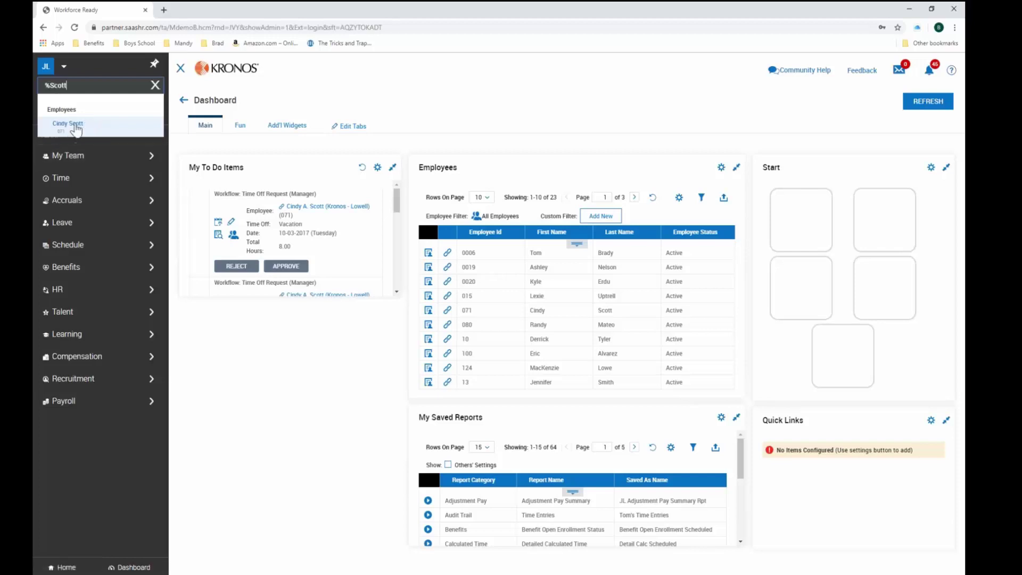
pyautogui.click(74, 126)
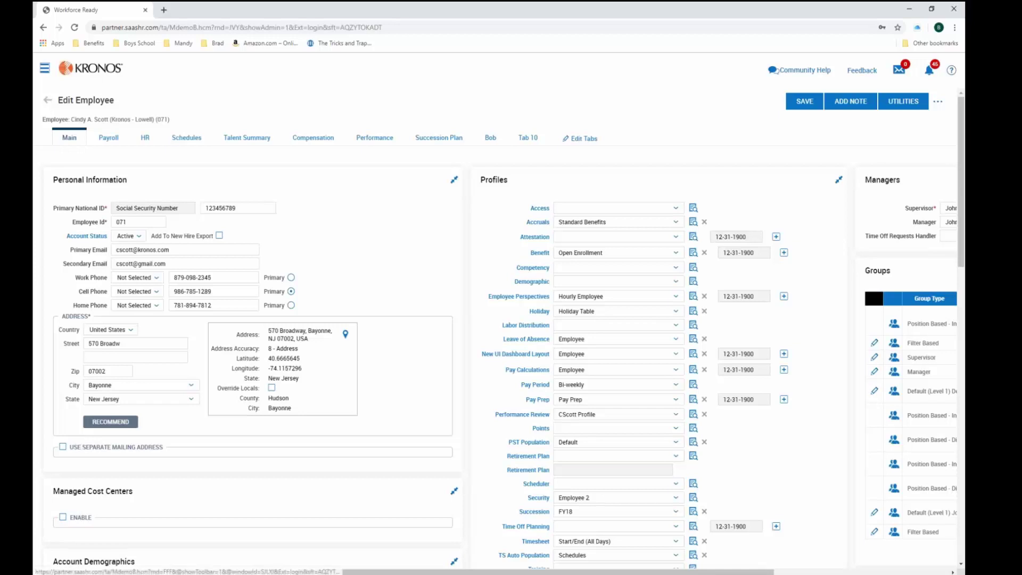
# Step: Try searching from the employee record for the same last name with the # prefix, and clear the search
pyautogui.click(44, 67)
pyautogui.write('#sc')
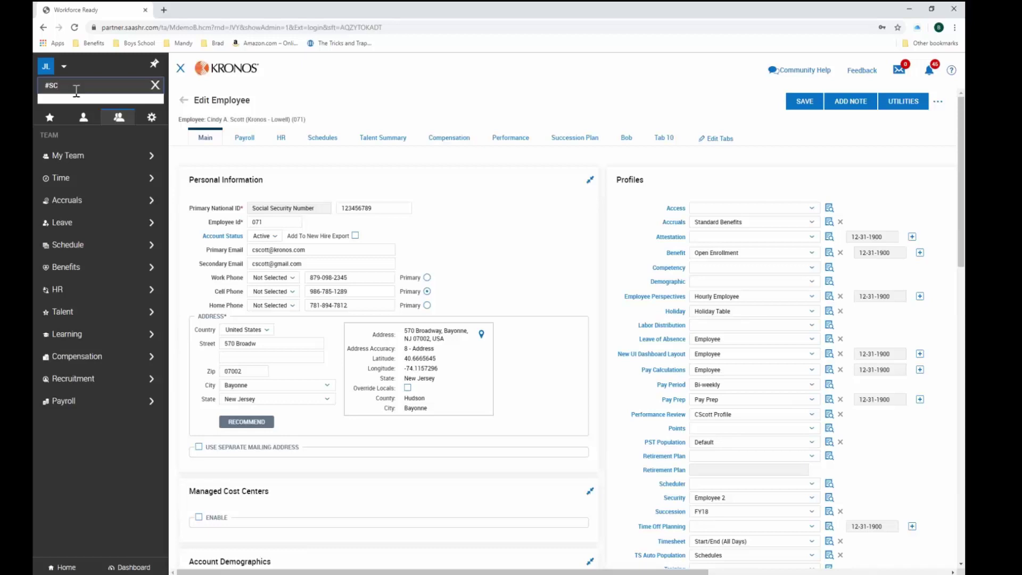
pyautogui.write('ott')
pyautogui.press('BackSpace')
pyautogui.press('BackSpace')
pyautogui.press('BackSpace')
pyautogui.press('BackSpace')
pyautogui.press('BackSpace')
pyautogui.press('BackSpace')
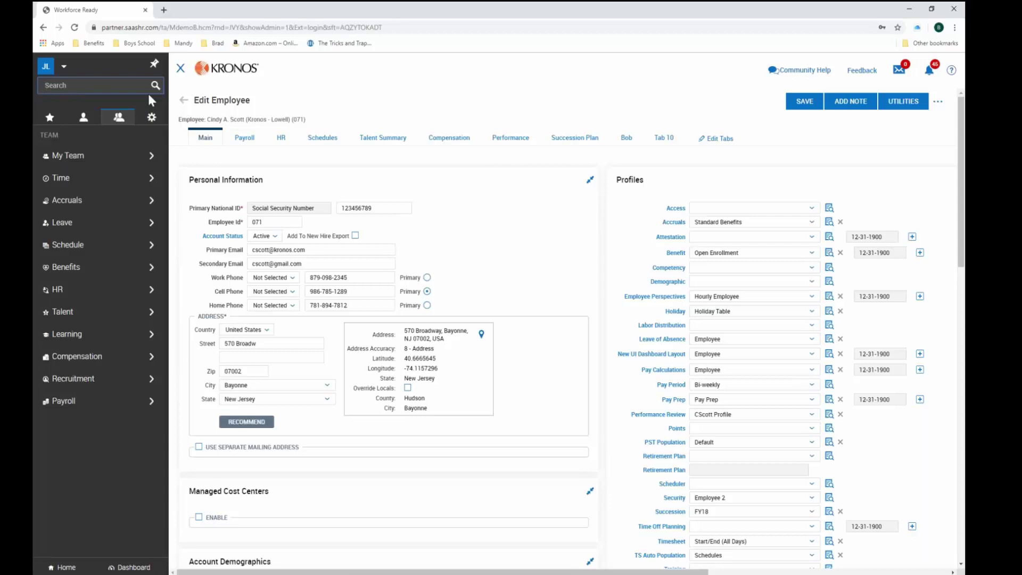
# Step: Open a new application window from the account options, close it, and return to the Dashboard
pyautogui.click(64, 68)
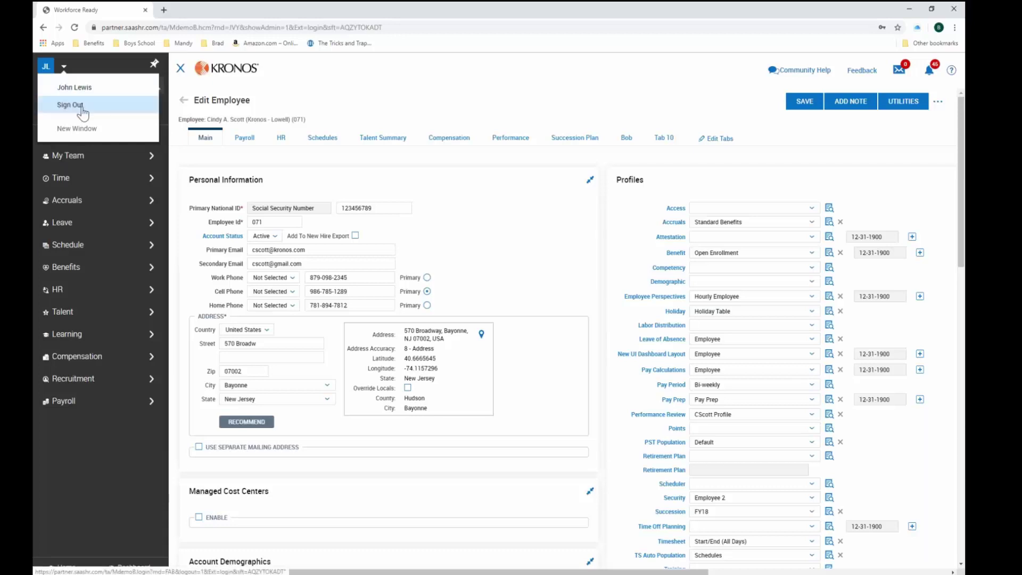
pyautogui.click(88, 132)
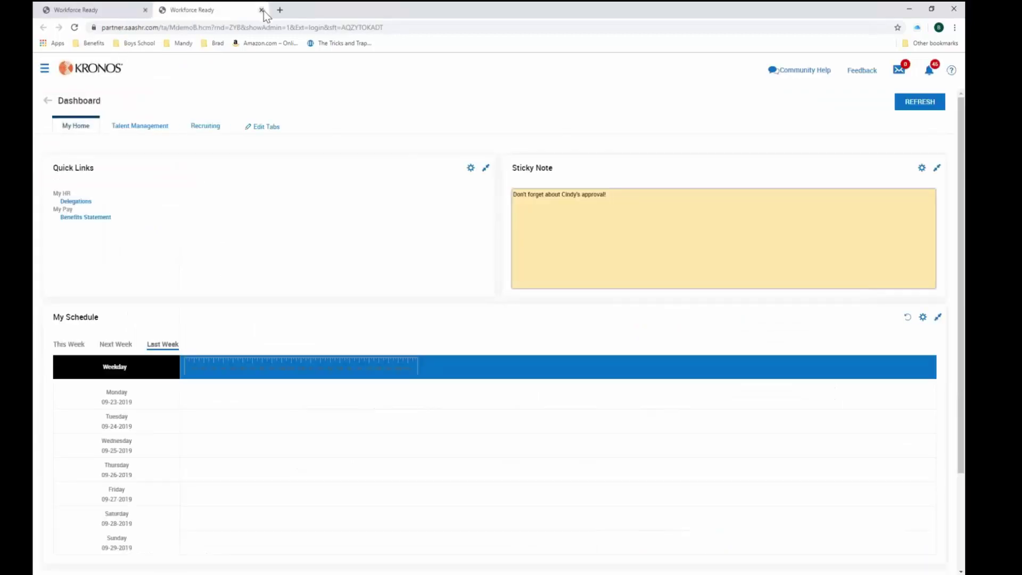
pyautogui.click(262, 10)
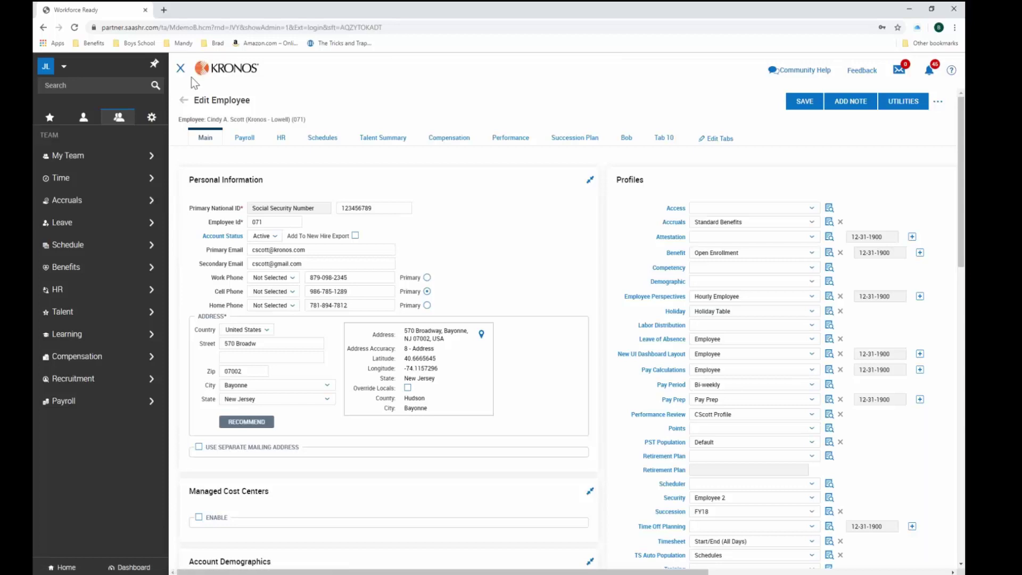
pyautogui.click(129, 566)
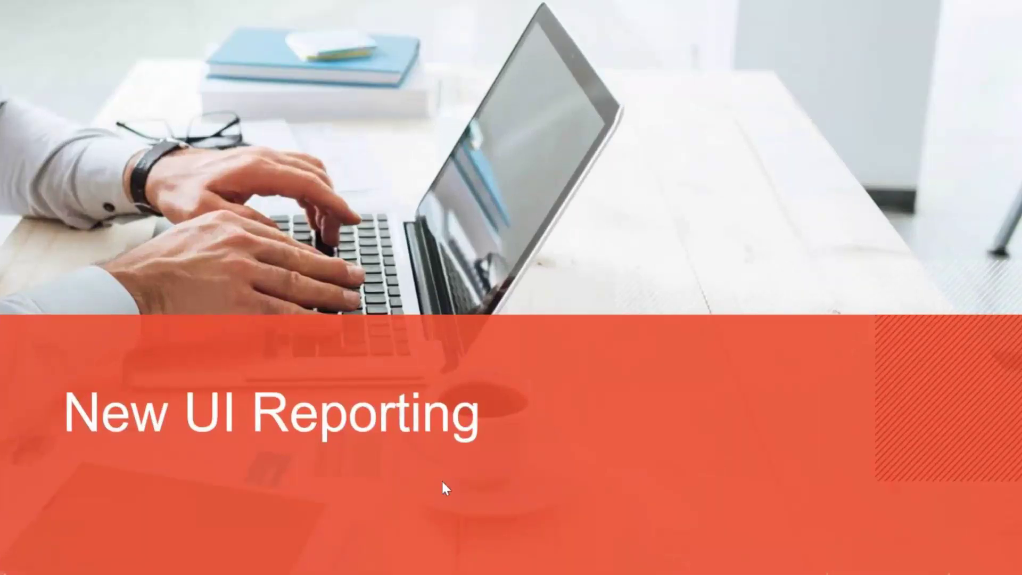
pyautogui.click(442, 479)
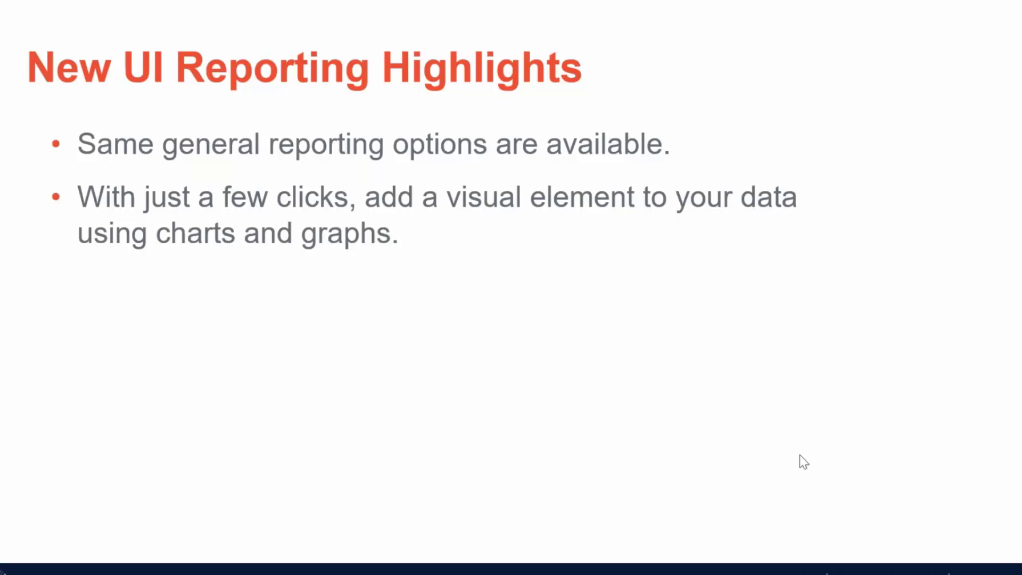
pyautogui.press('Right')
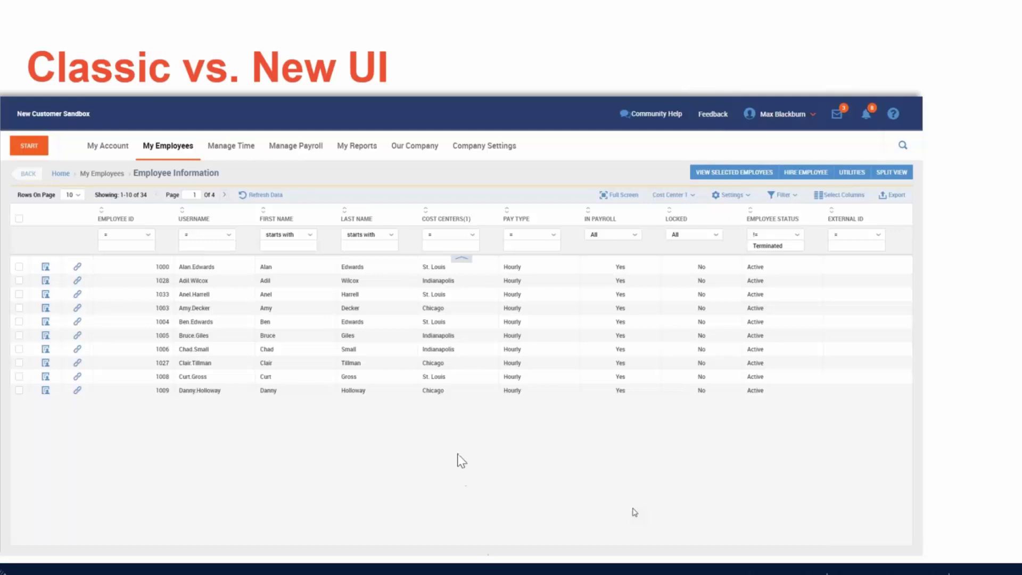
pyautogui.click(963, 443)
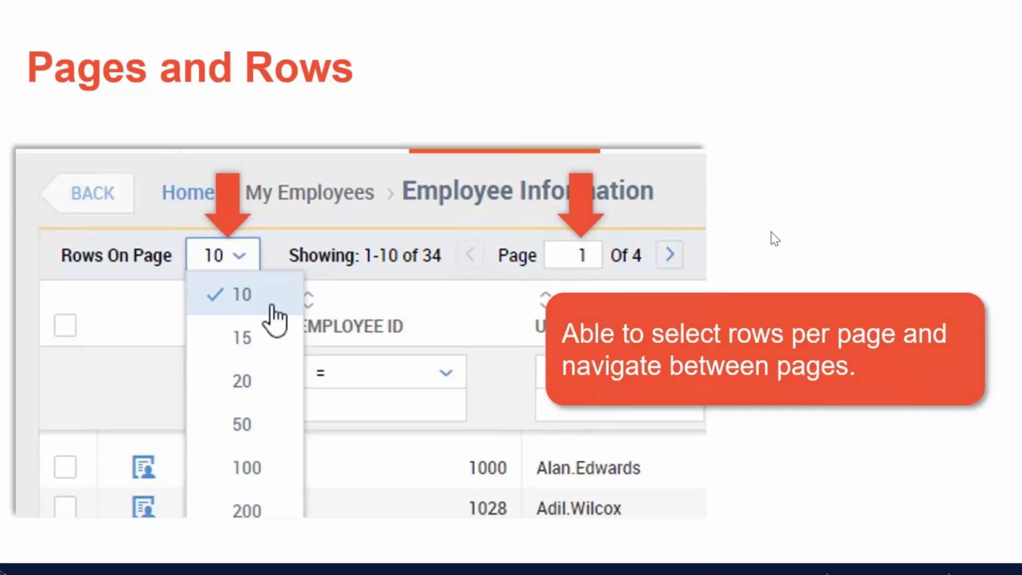
pyautogui.press('Right')
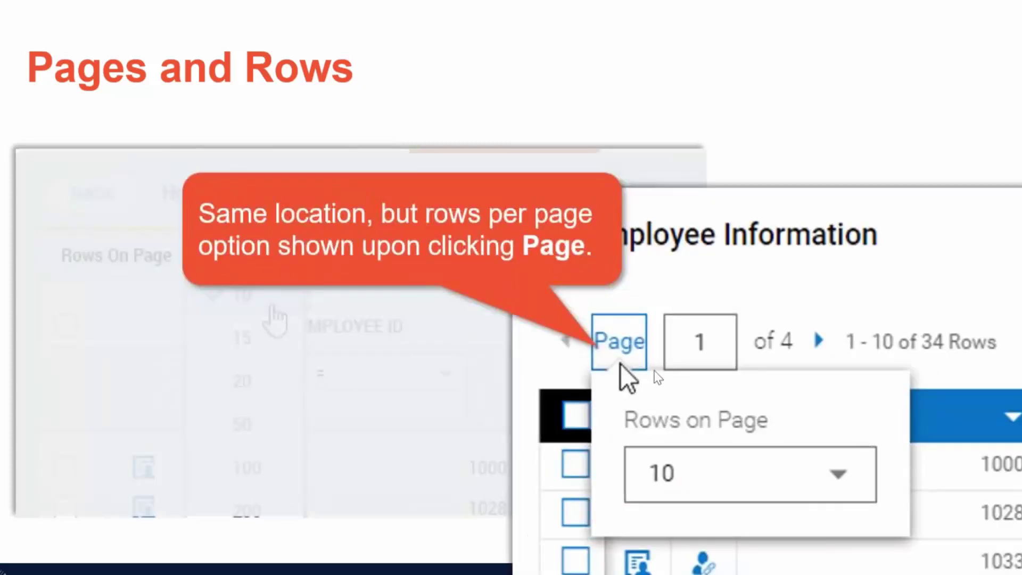
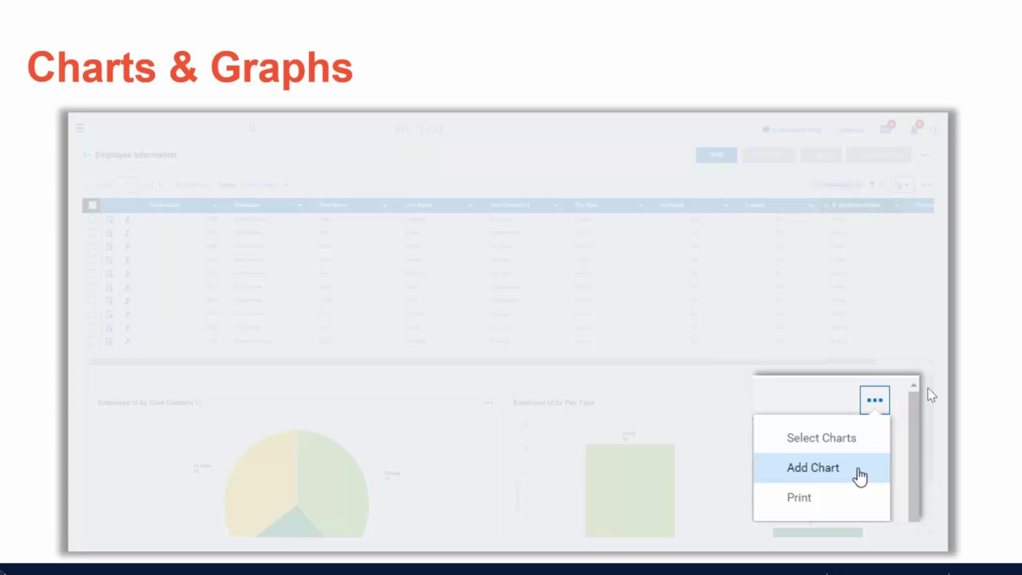
pyautogui.click(957, 378)
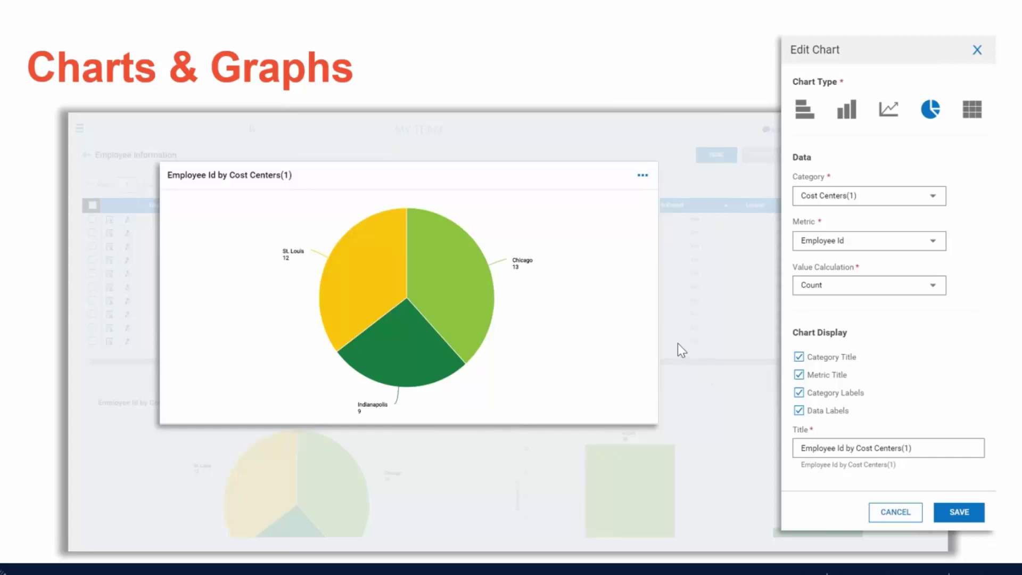
pyautogui.press('Right')
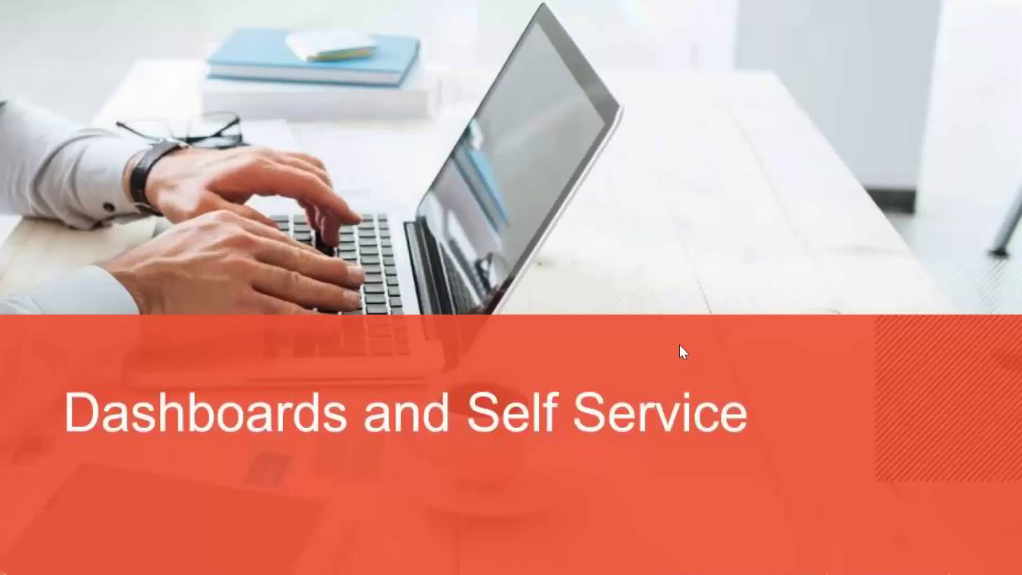
pyautogui.press('Right')
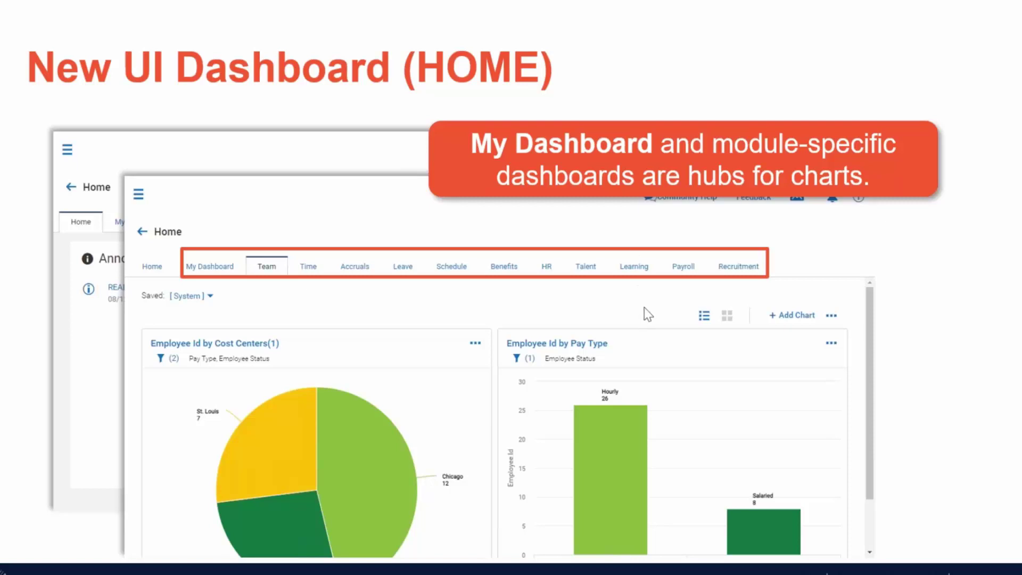
pyautogui.press('Right')
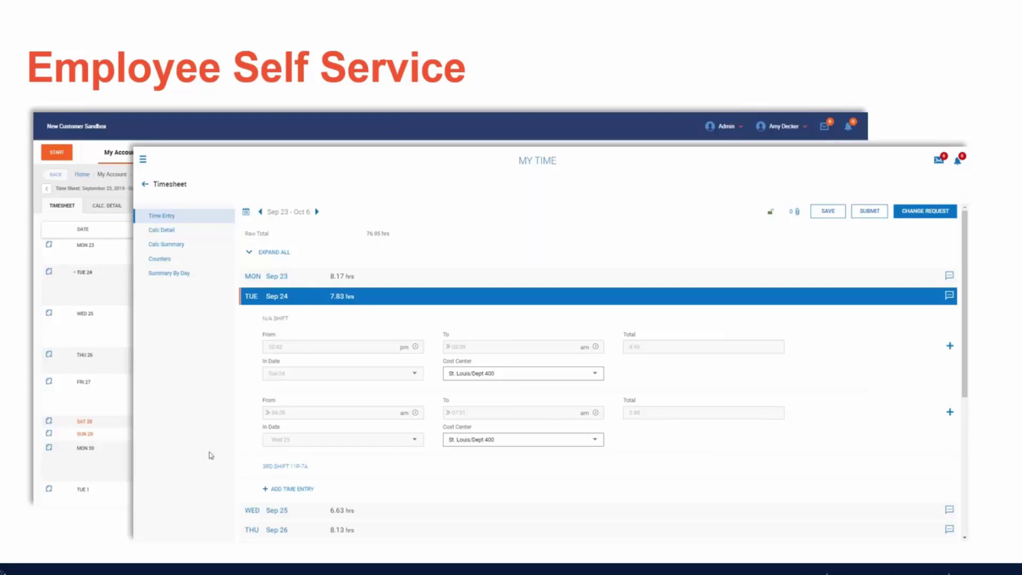
pyautogui.click(646, 224)
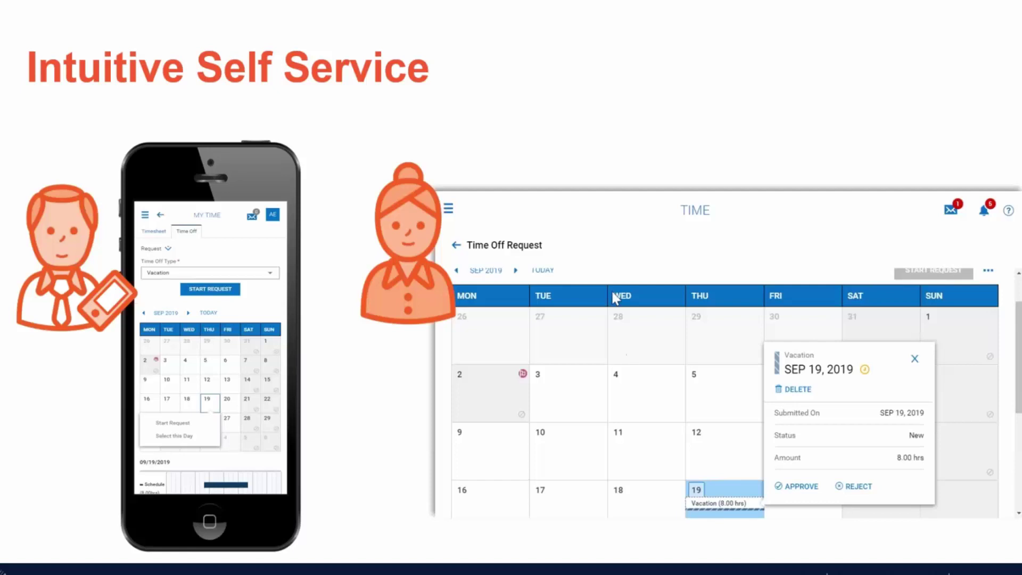
pyautogui.press('Right')
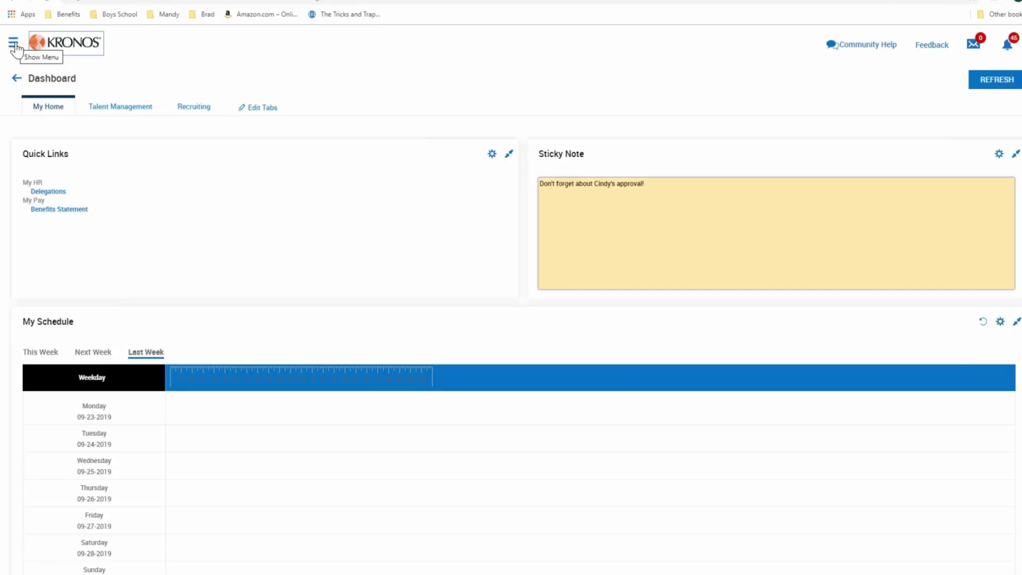
# Step: Go from the Dashboard to the Home page and view the charts on the Team dashboard
pyautogui.click(14, 47)
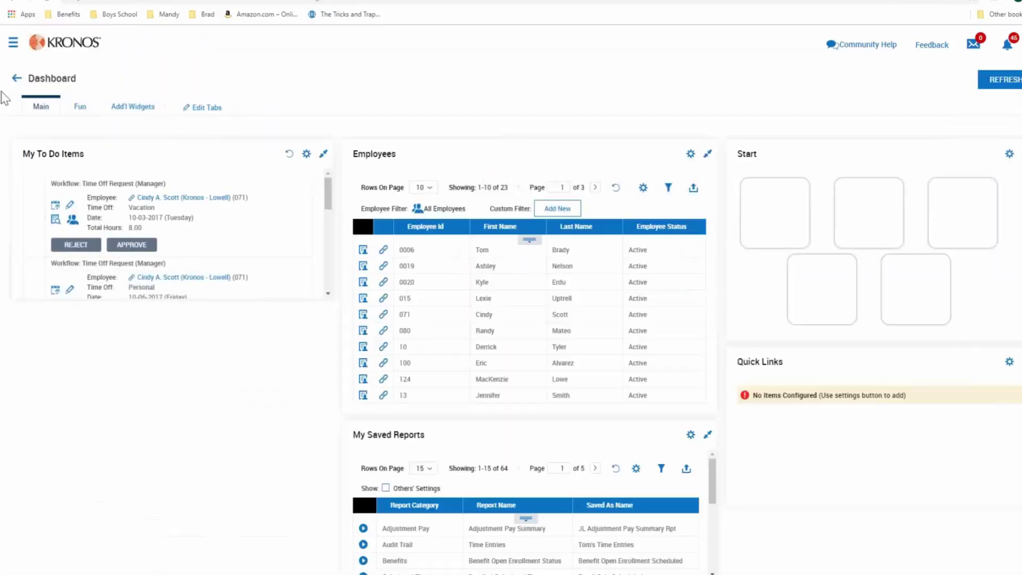
pyautogui.click(14, 47)
pyautogui.click(14, 121)
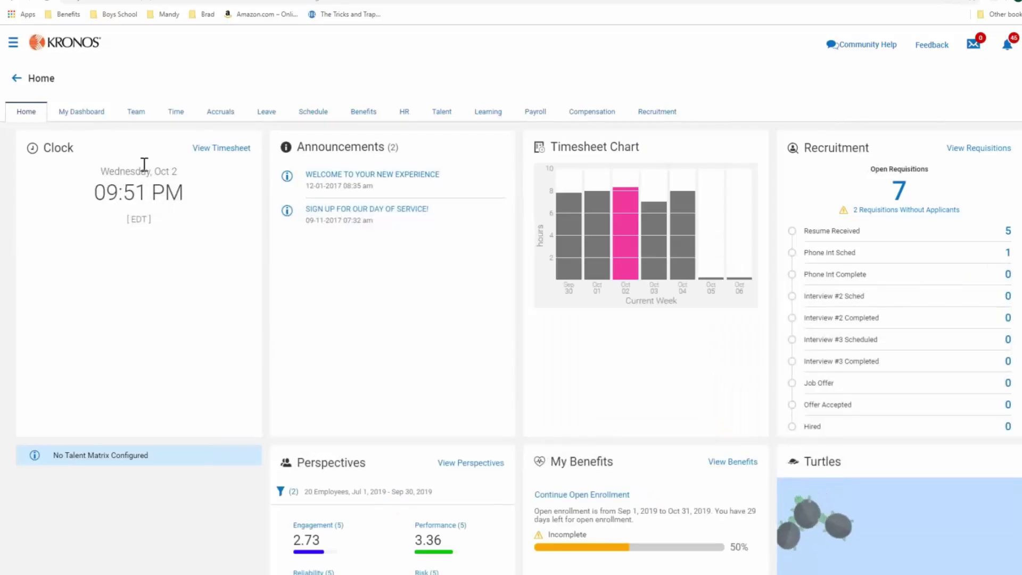
pyautogui.click(137, 113)
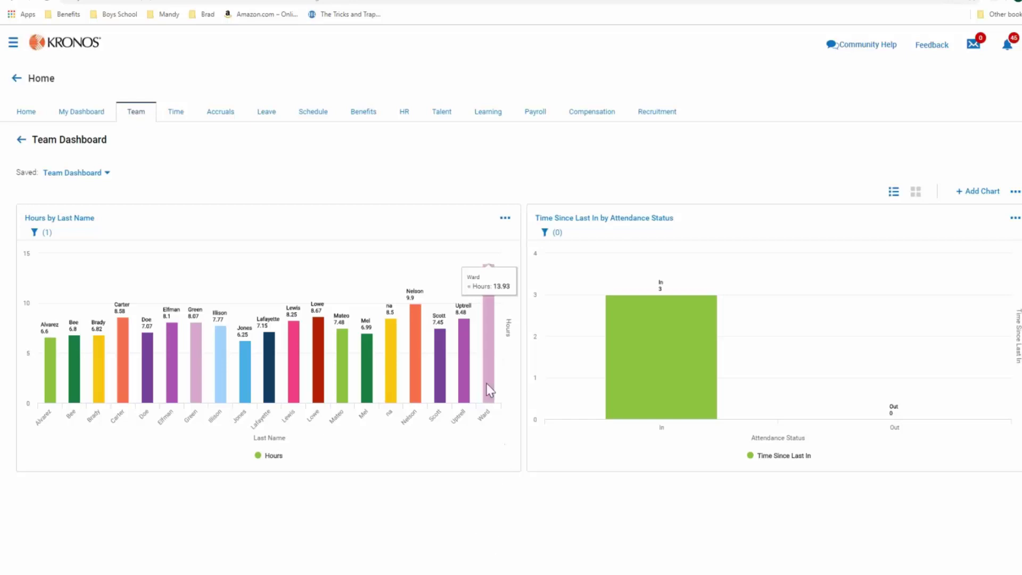
pyautogui.moveTo(685, 357)
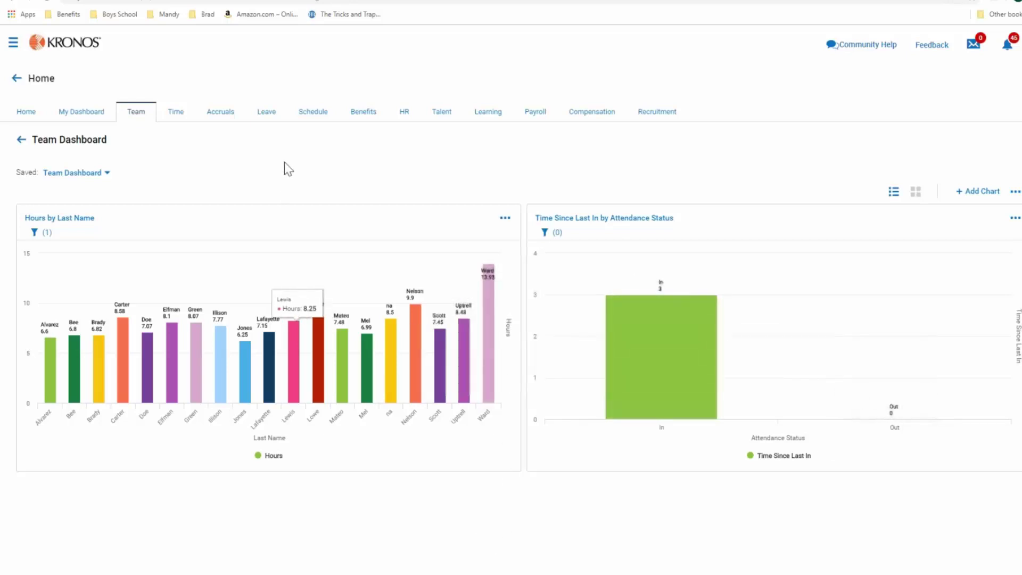
# Step: Display the Time dashboard, view its additional options, and start adding a chart with the report list open
pyautogui.click(175, 113)
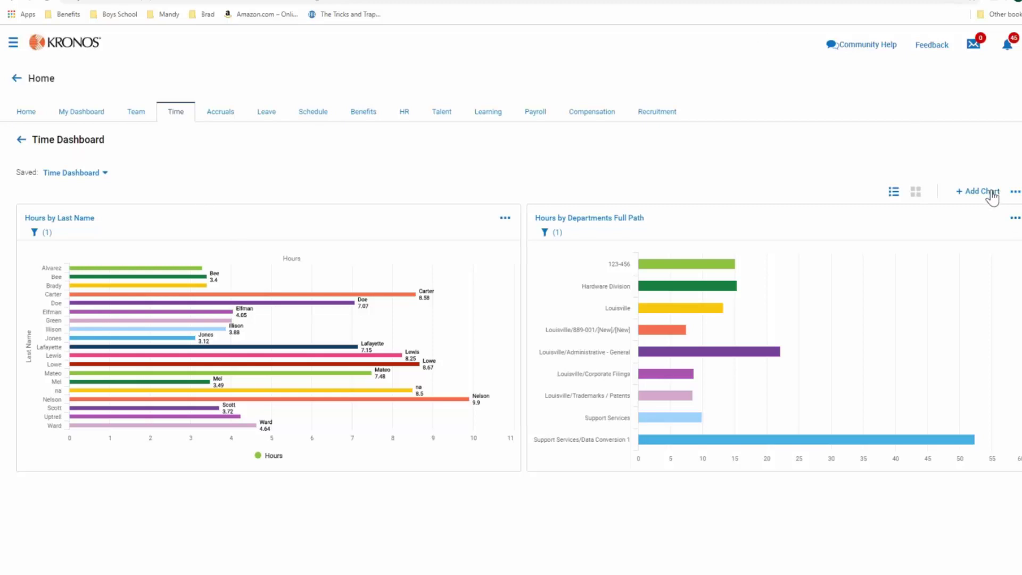
pyautogui.click(1014, 192)
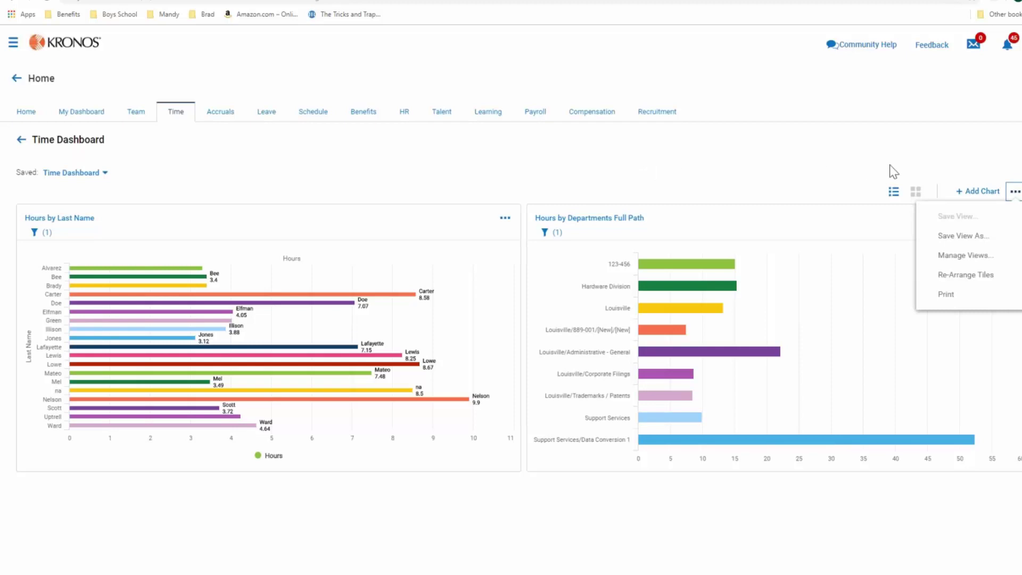
pyautogui.click(962, 192)
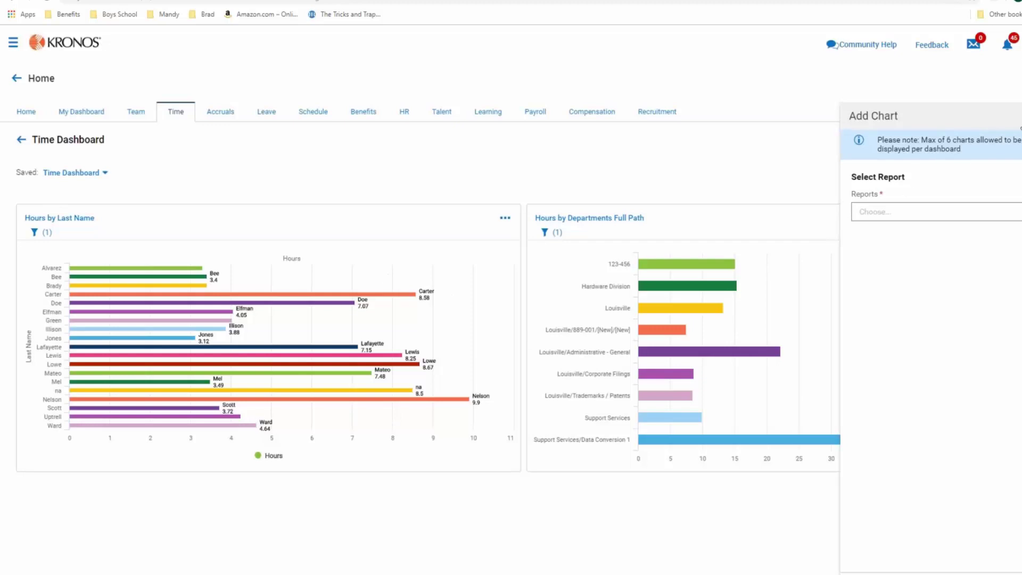
pyautogui.click(1017, 115)
pyautogui.click(980, 192)
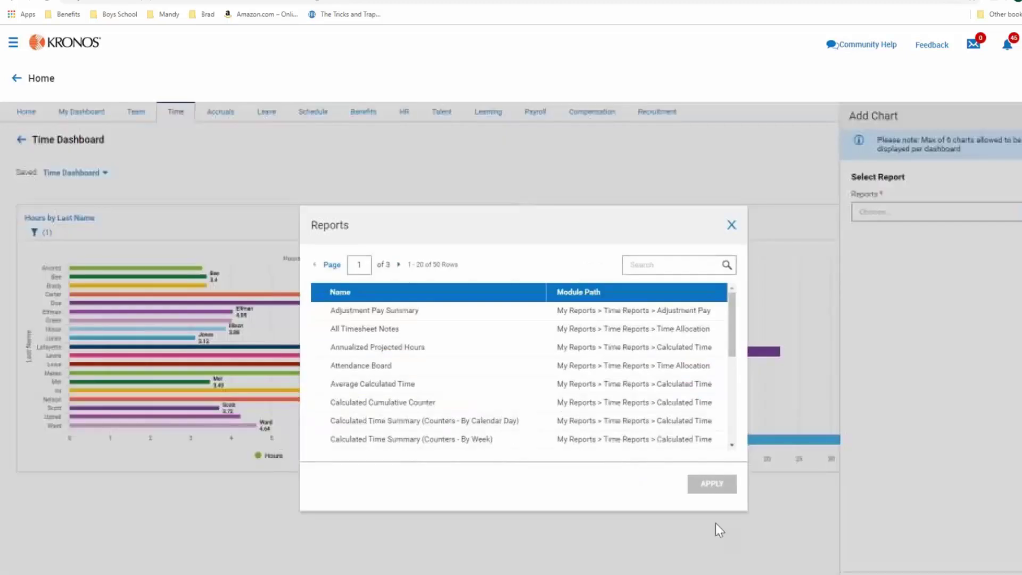
# Step: Try using the Detailed Calculated Time (Time Entries) report with the [System] setting as the source for the new chart
pyautogui.scroll(-1, 434, 362)
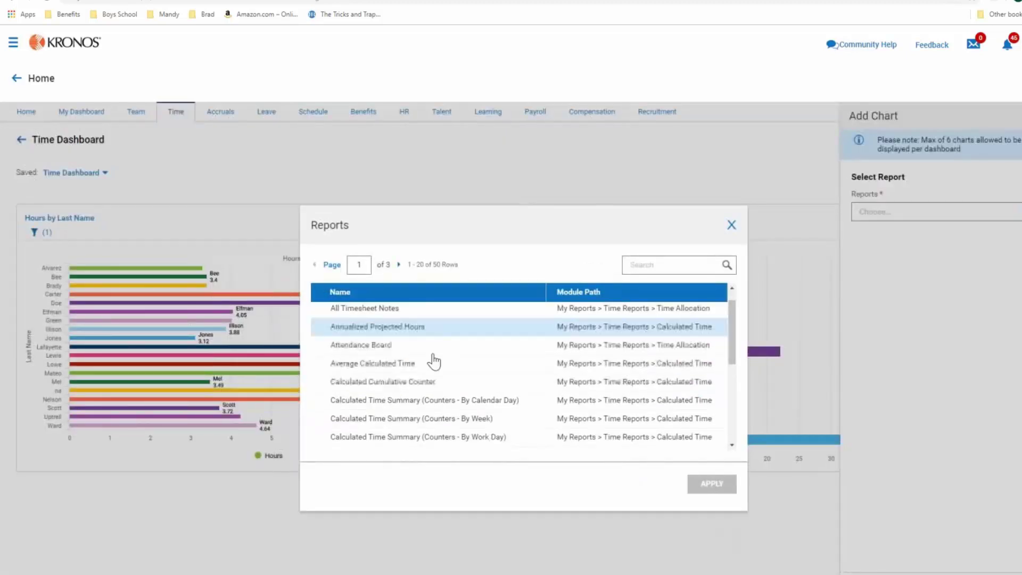
pyautogui.scroll(-2, 434, 362)
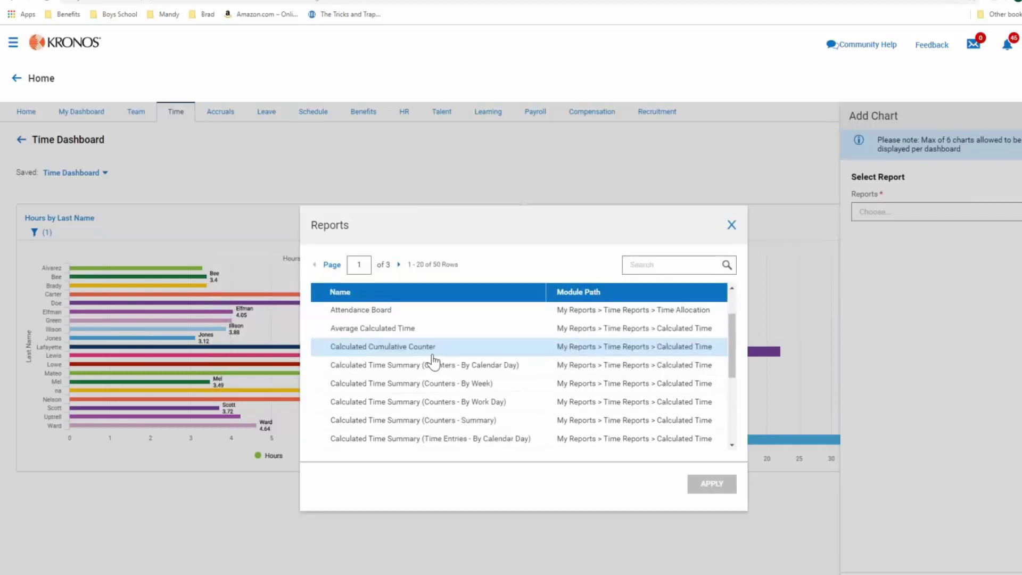
pyautogui.scroll(3, 433, 362)
pyautogui.scroll(-4, 418, 438)
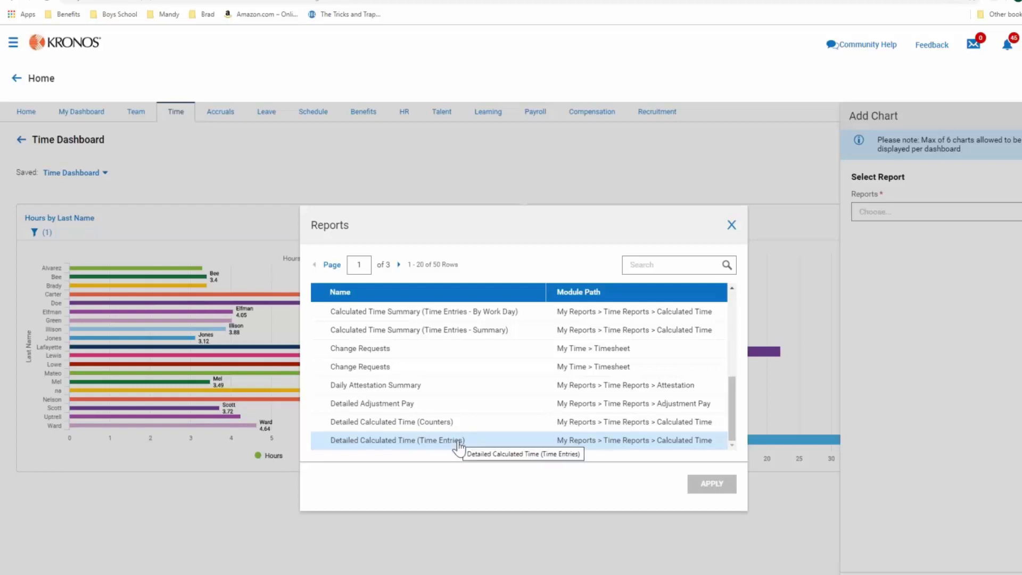
pyautogui.click(420, 444)
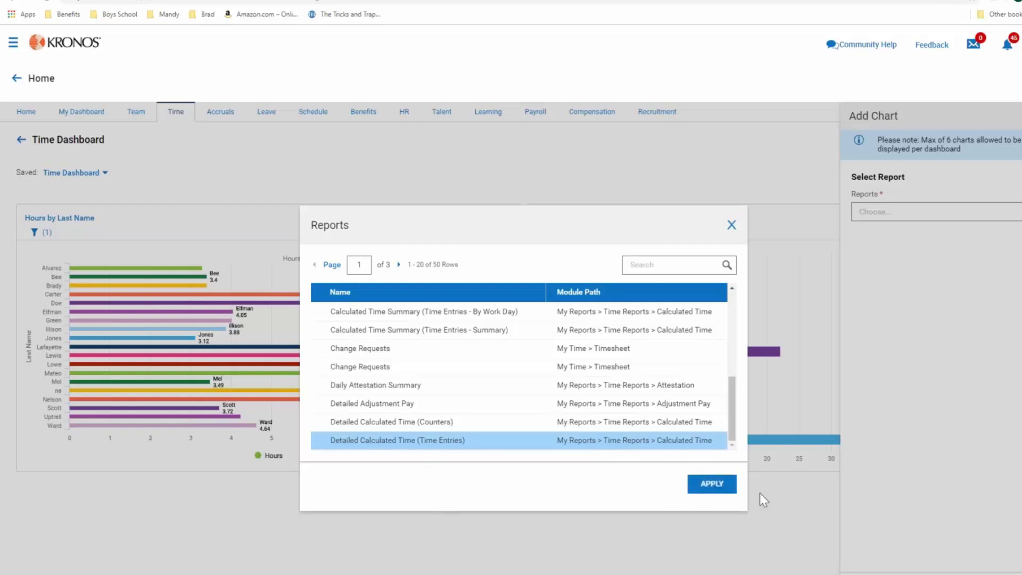
pyautogui.click(708, 486)
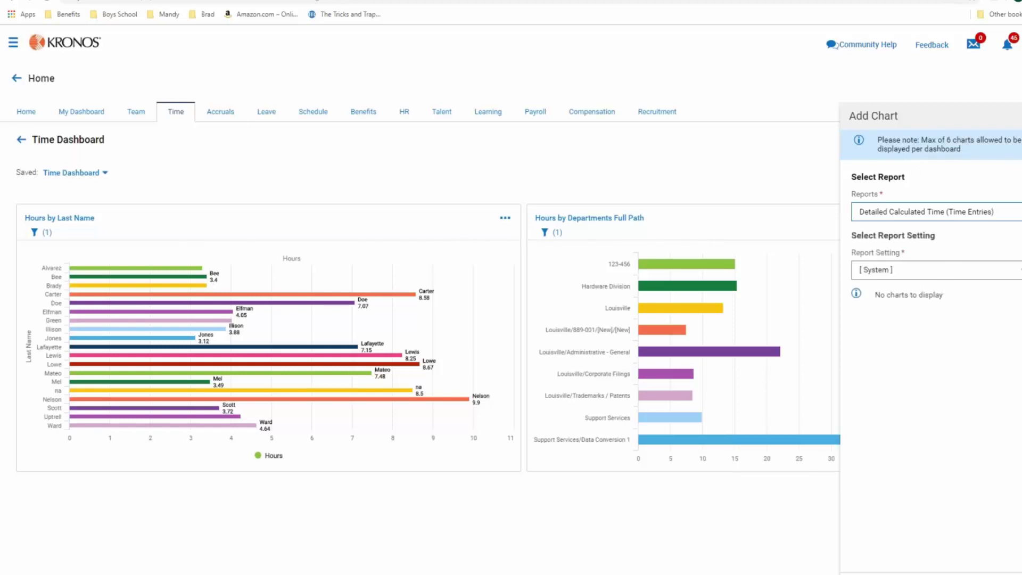
pyautogui.click(937, 270)
pyautogui.click(921, 290)
# Step: Choose the Average Calculated Time report and add its Average Working Total Time by Last Name chart to the Time dashboard
pyautogui.click(974, 212)
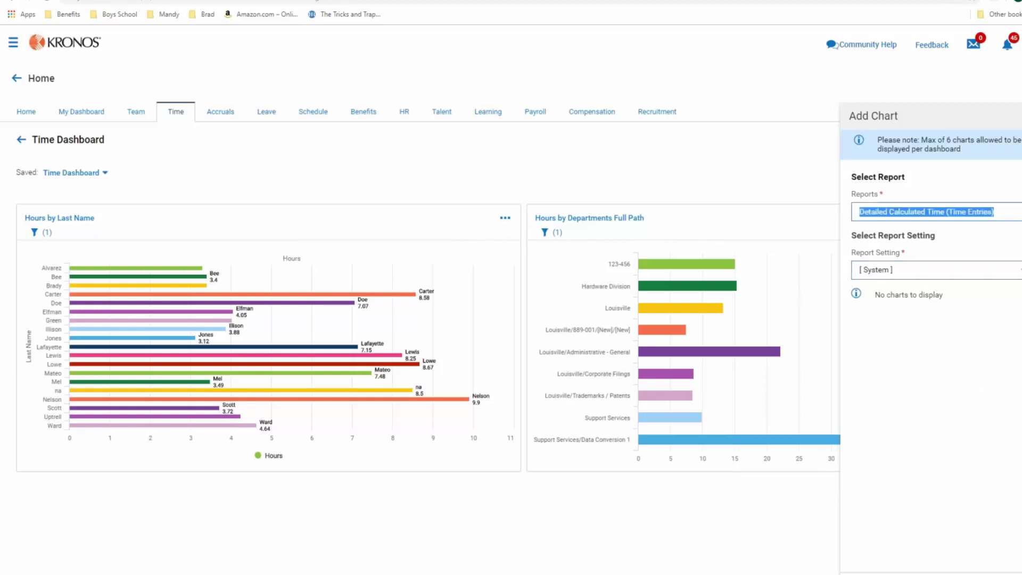
pyautogui.click(1018, 212)
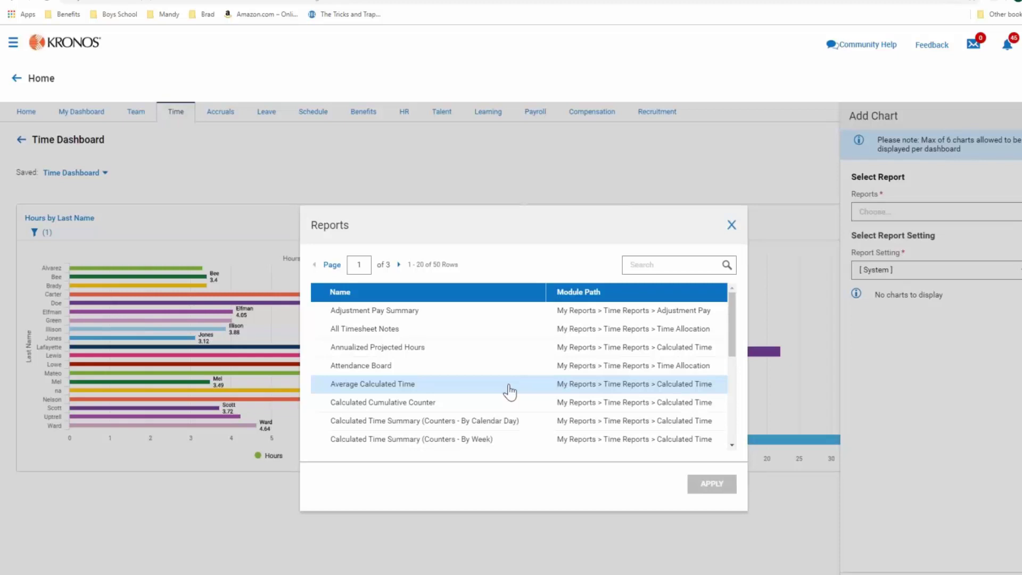
pyautogui.click(484, 394)
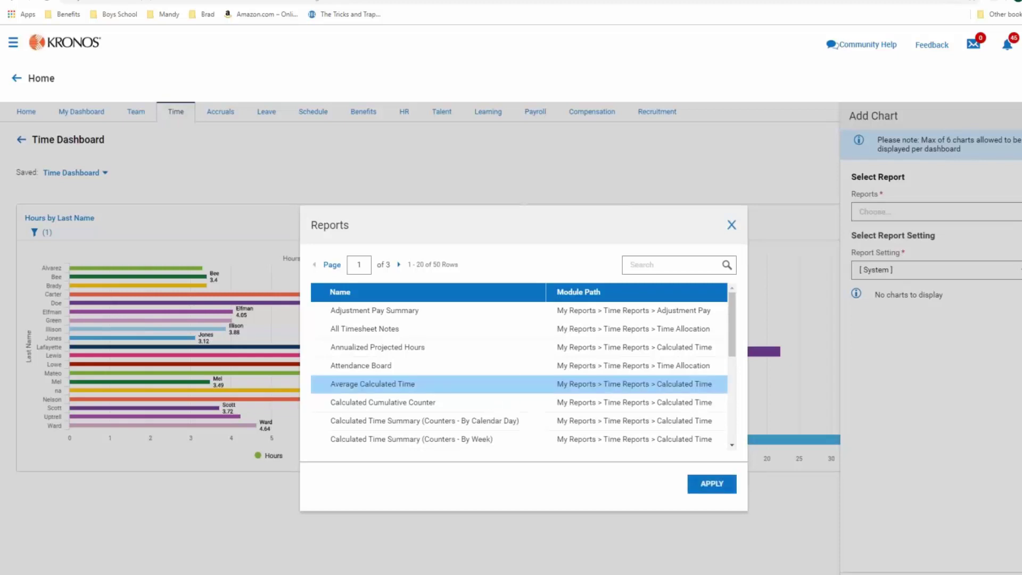
pyautogui.click(711, 483)
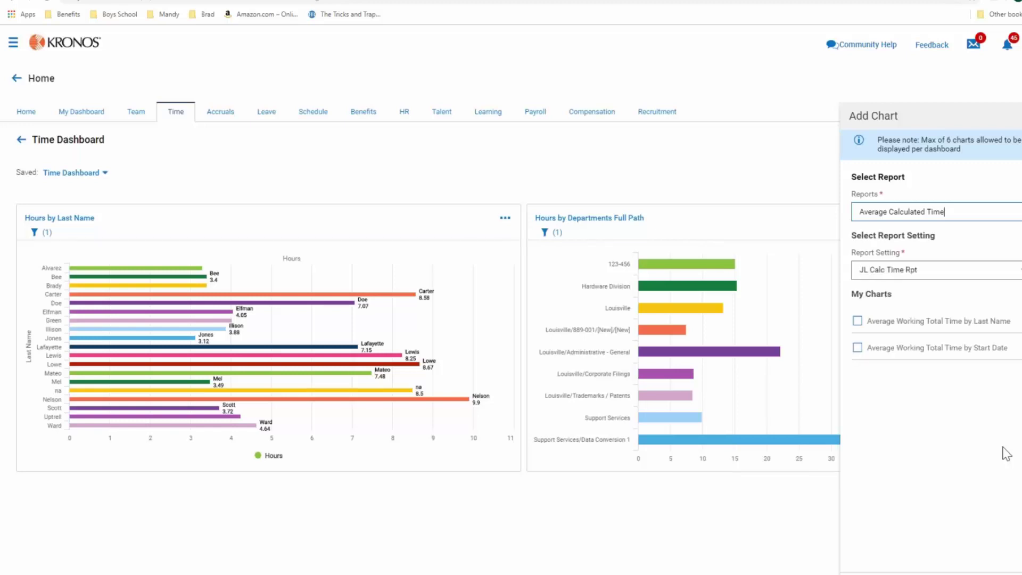
pyautogui.click(857, 321)
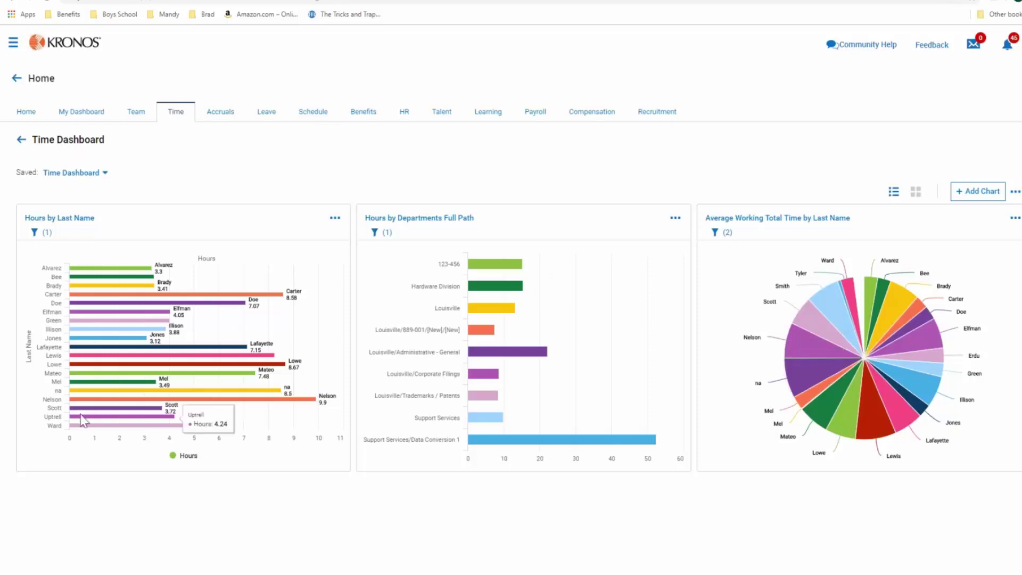
# Step: View the HR, Recruitment, Payroll, Talent and Team dashboards in turn, and show the main navigation
pyautogui.click(413, 117)
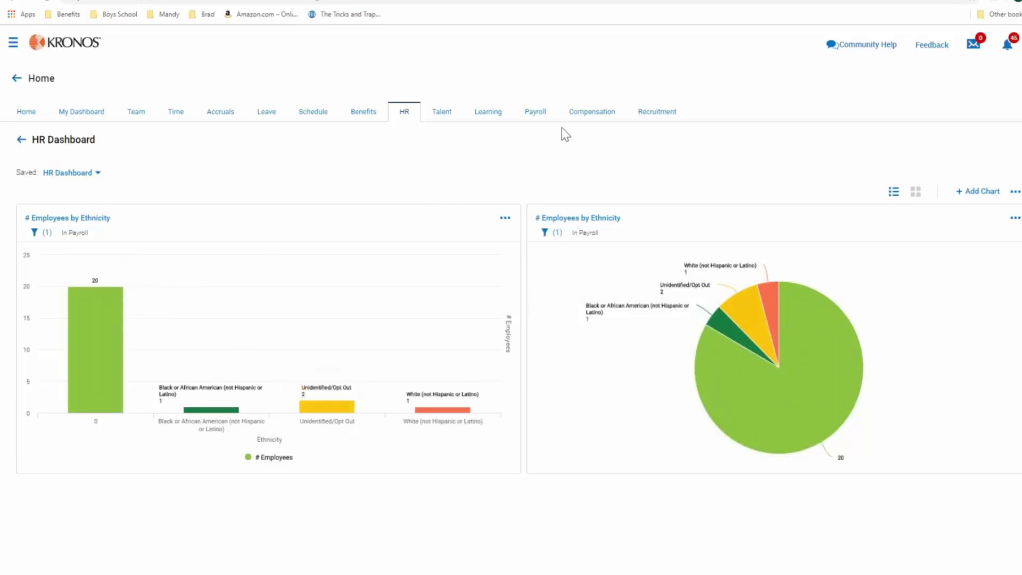
pyautogui.click(648, 110)
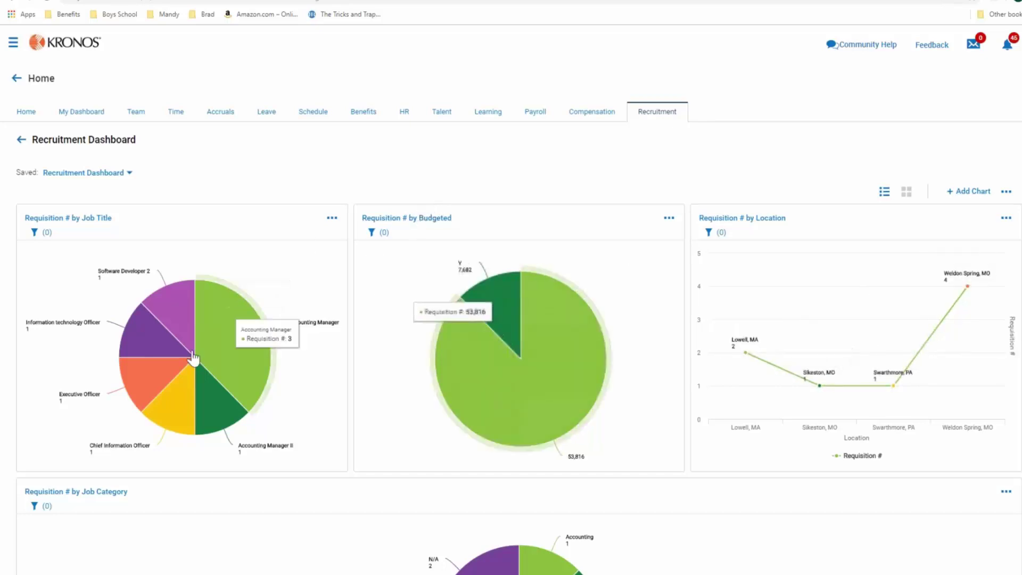
pyautogui.click(544, 115)
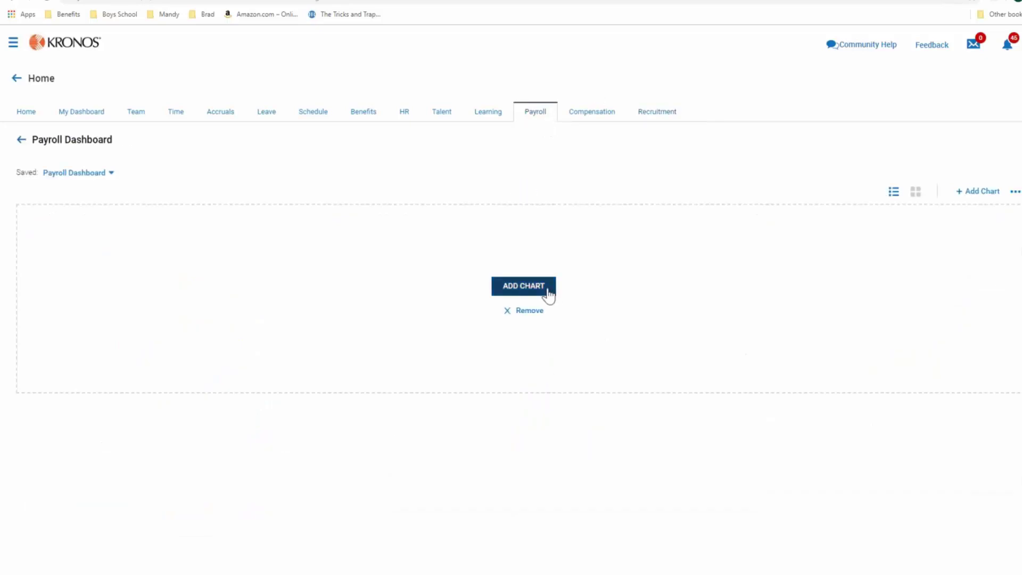
pyautogui.click(440, 122)
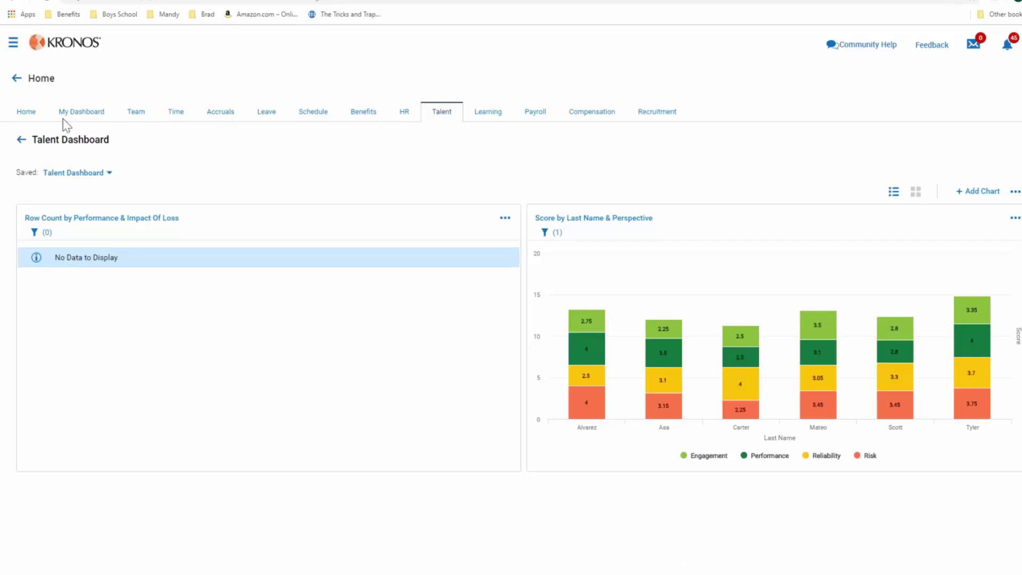
pyautogui.click(132, 113)
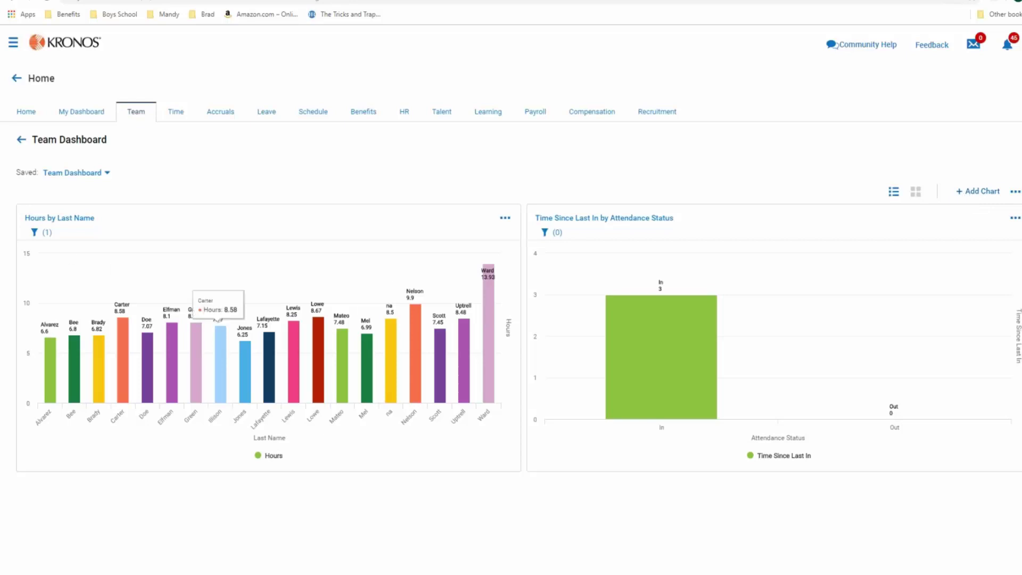
pyautogui.click(13, 44)
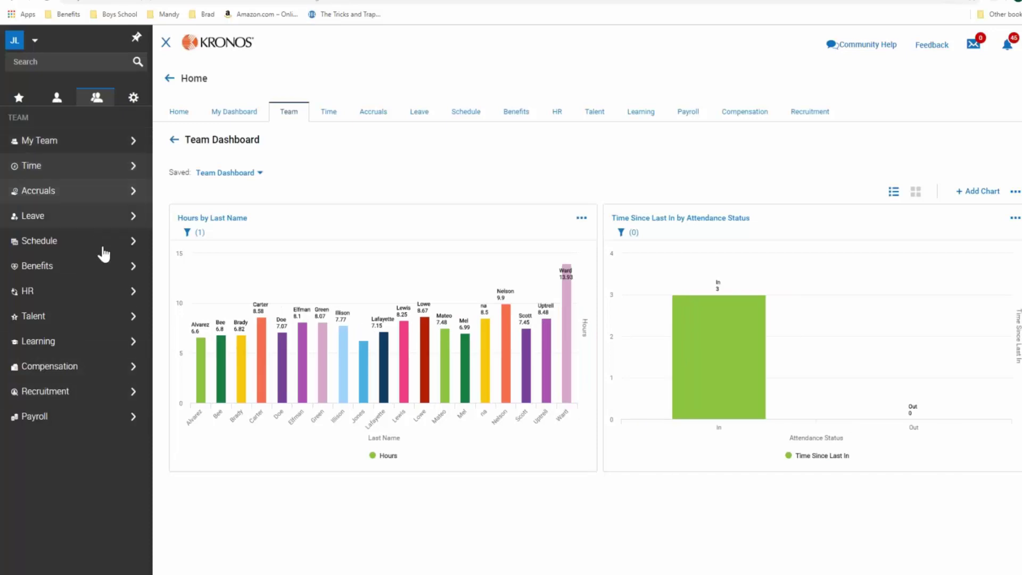
# Step: Open the team HR Turnover Rates Summary report and display it as Charts Only
pyautogui.click(90, 293)
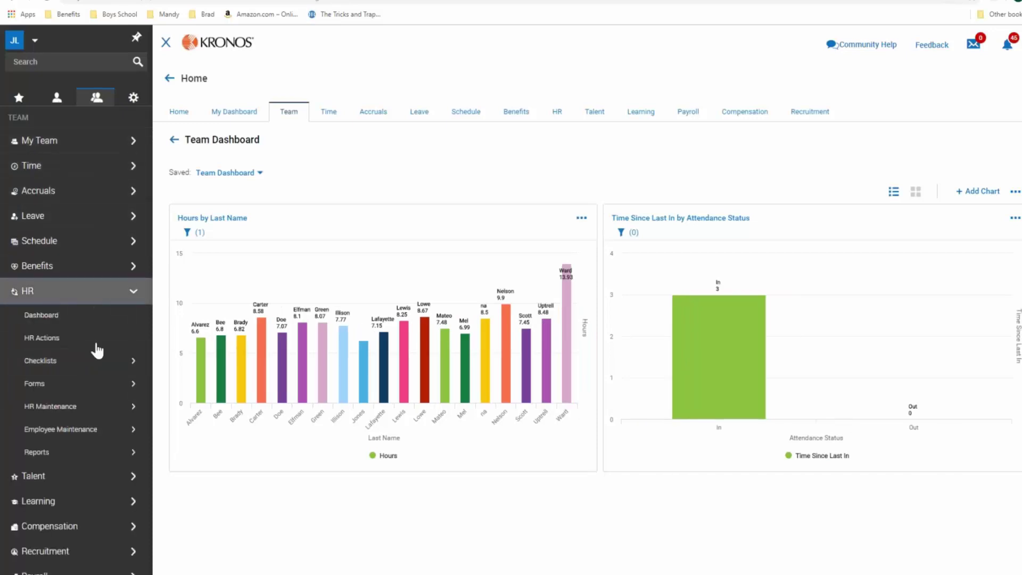
pyautogui.click(95, 459)
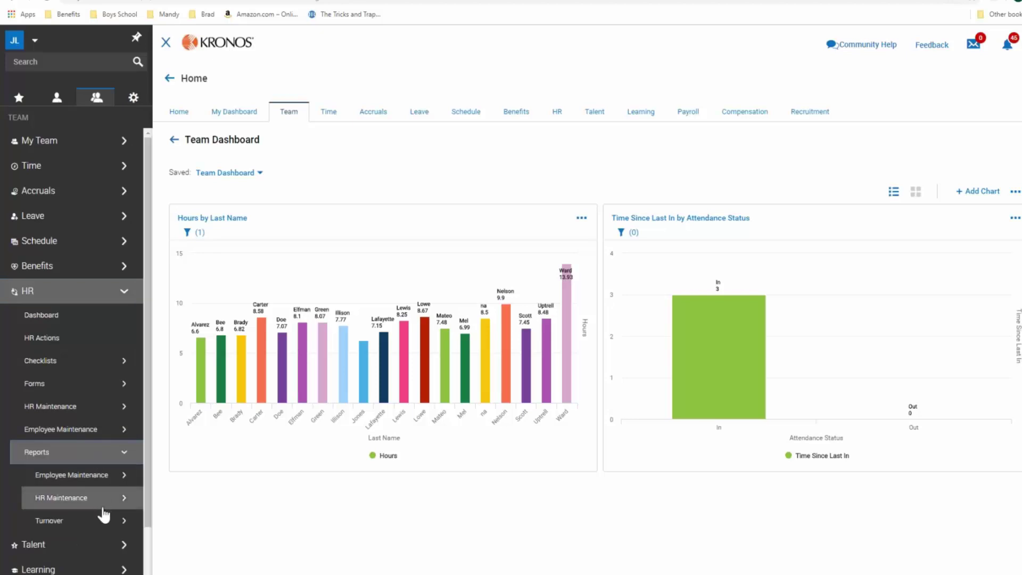
pyautogui.click(99, 522)
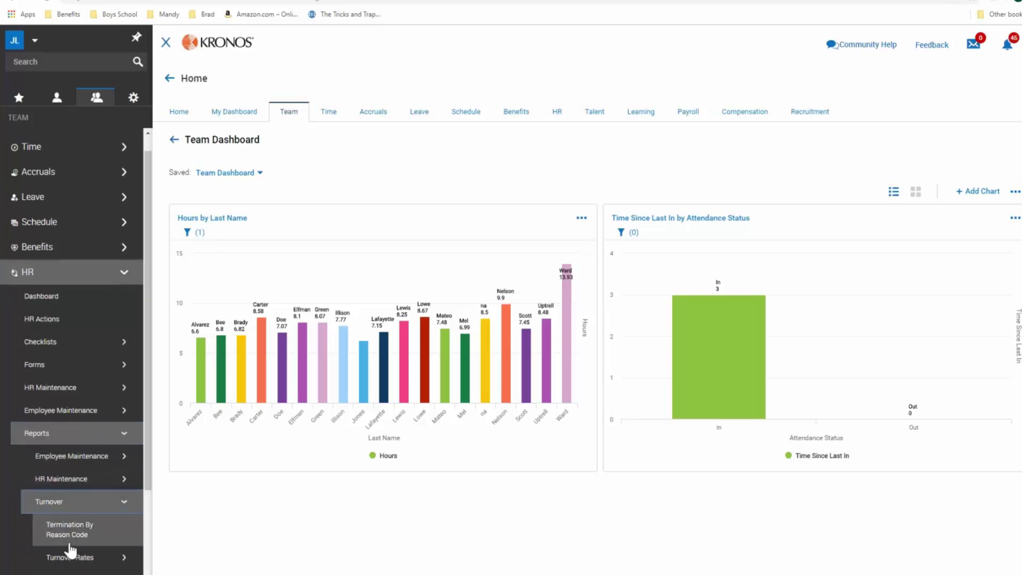
pyautogui.click(75, 555)
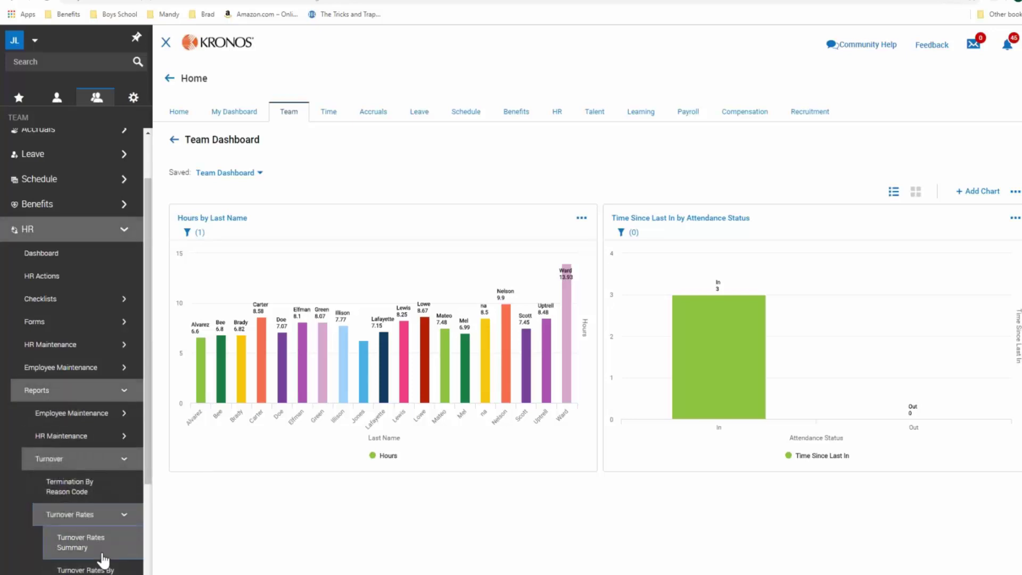
pyautogui.click(103, 556)
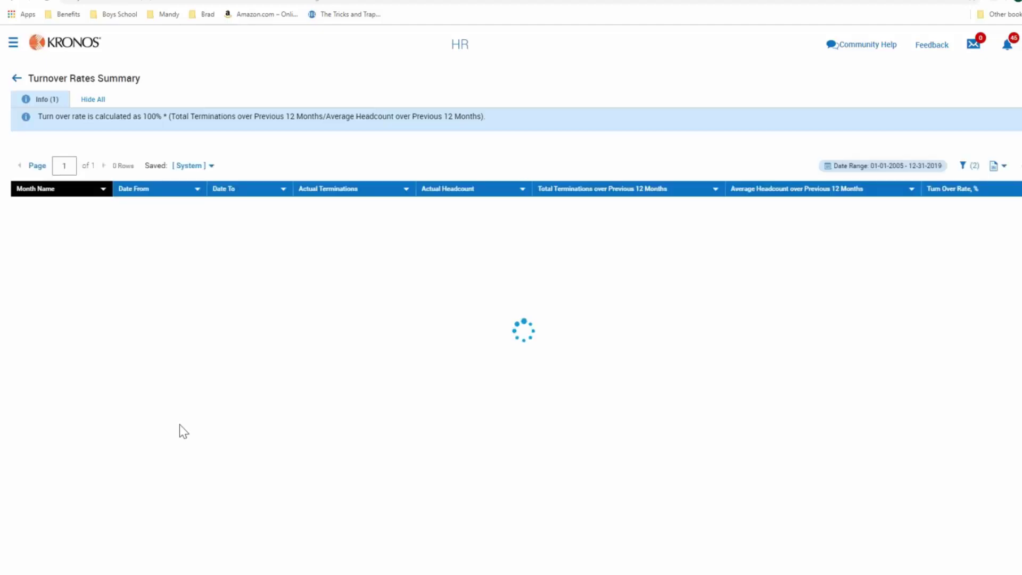
pyautogui.click(998, 166)
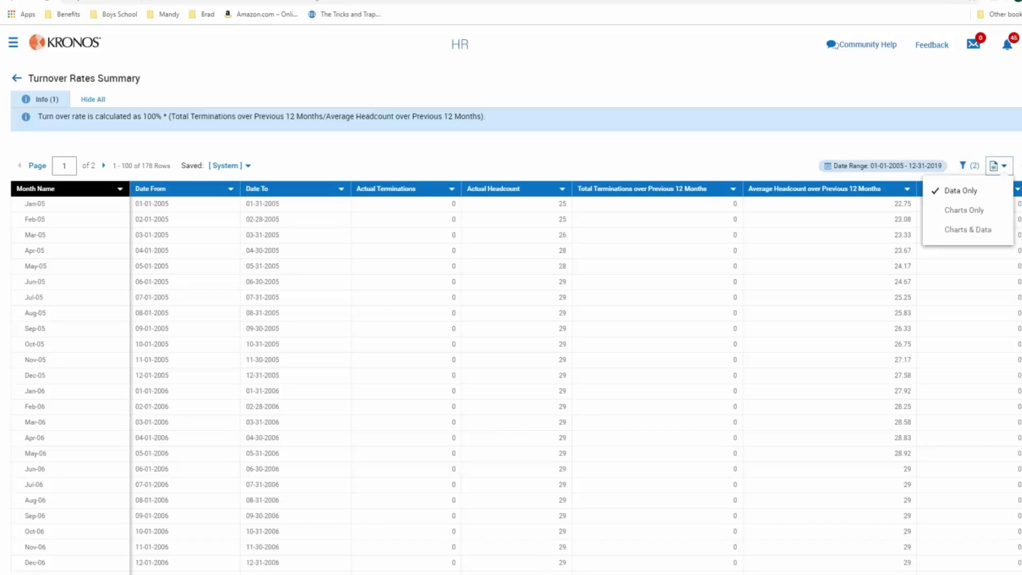
pyautogui.click(979, 211)
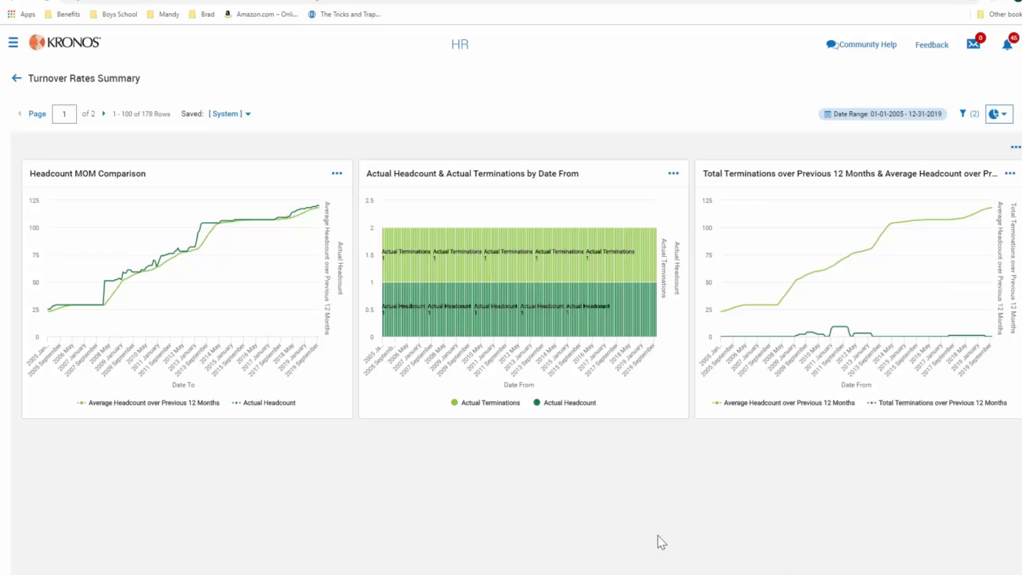
# Step: Examine the Turnover Rates Summary report's Global filters, including the date range, and its Column filters, leaving them unchanged
pyautogui.click(900, 114)
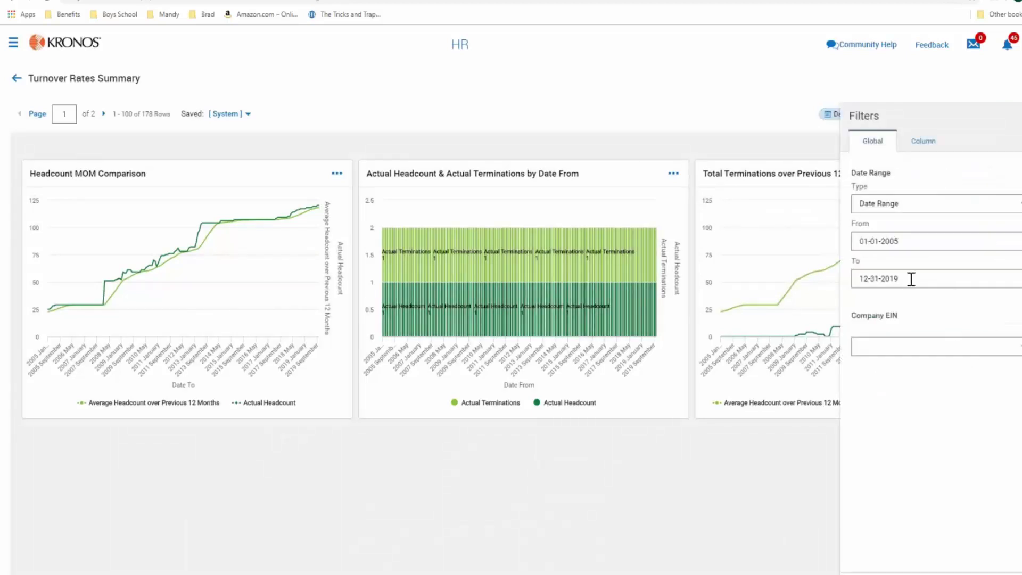
pyautogui.click(923, 141)
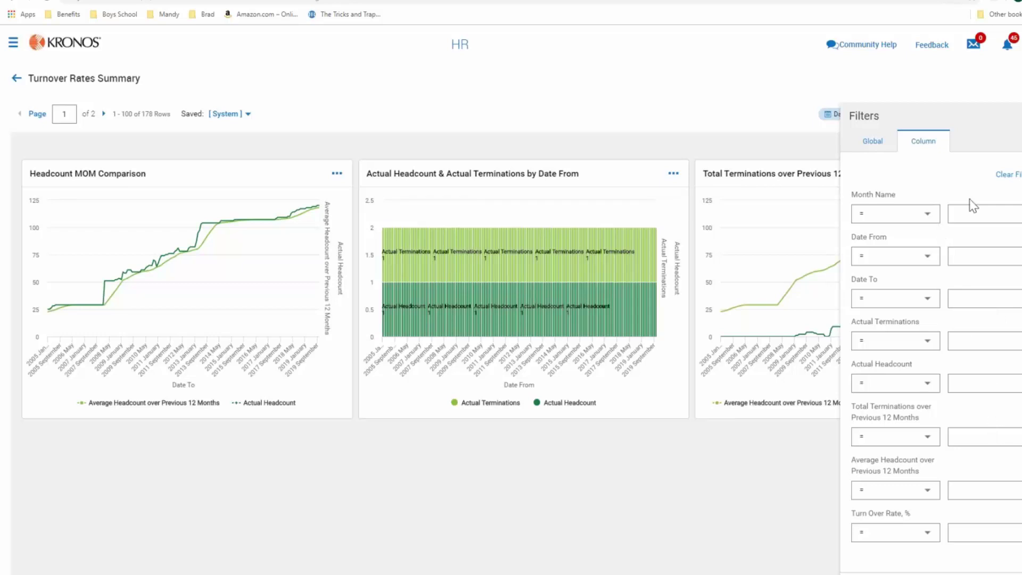
pyautogui.click(997, 212)
pyautogui.click(932, 574)
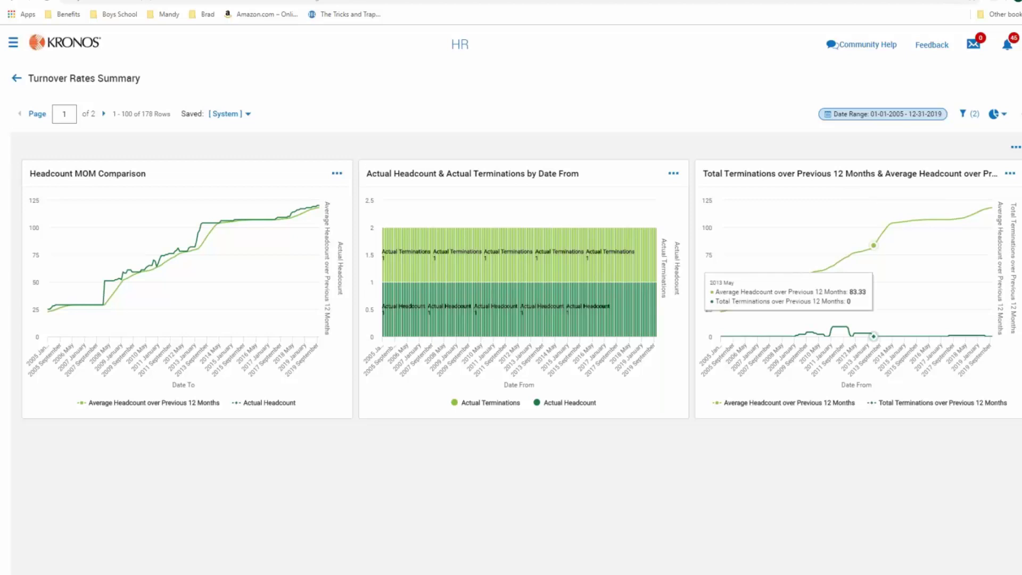
pyautogui.click(967, 115)
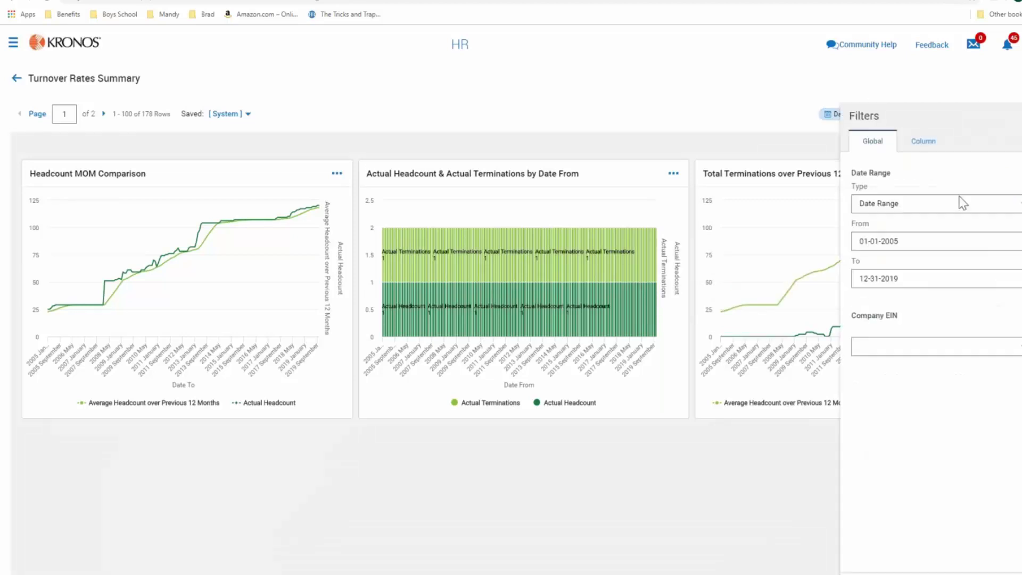
pyautogui.click(907, 147)
pyautogui.click(870, 143)
pyautogui.click(963, 574)
# Step: View the report's saved views, its rows-per-page setting, and its additional options for saving, exporting and printing
pyautogui.click(247, 114)
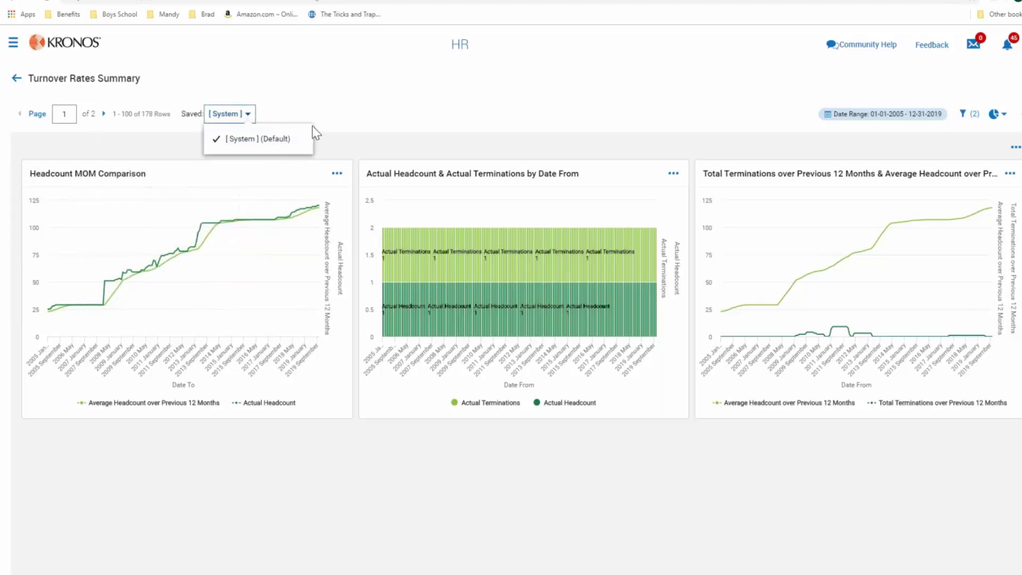
pyautogui.click(36, 113)
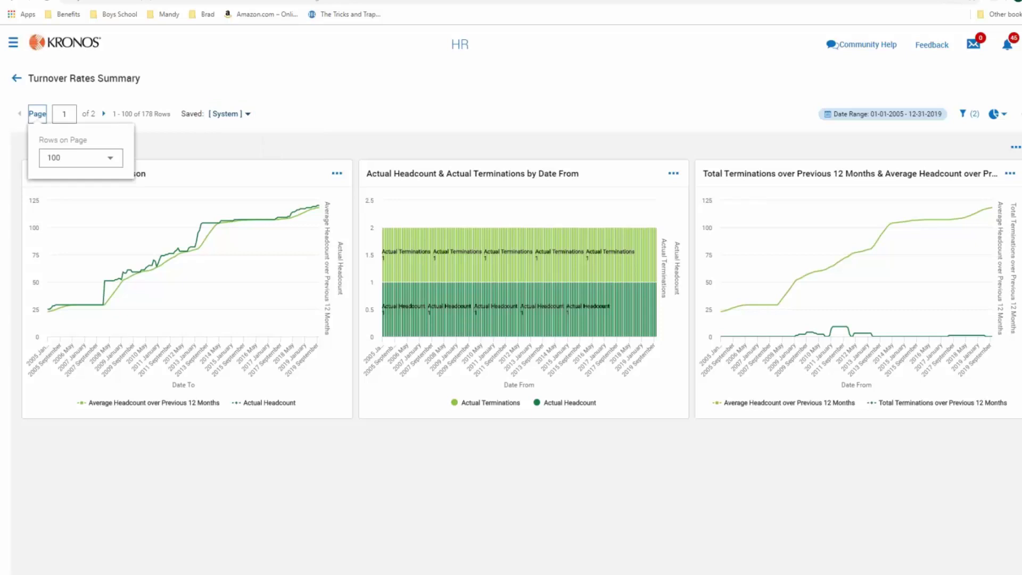
pyautogui.click(111, 160)
pyautogui.click(1019, 113)
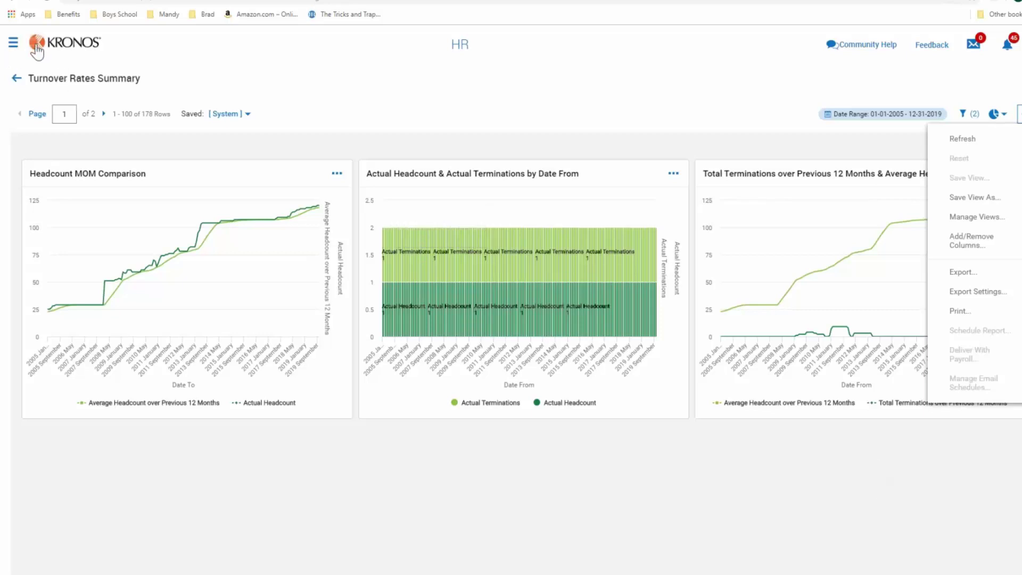
# Step: Return to the Home page, look over its widgets, and display the Team dashboard
pyautogui.click(15, 47)
pyautogui.click(16, 47)
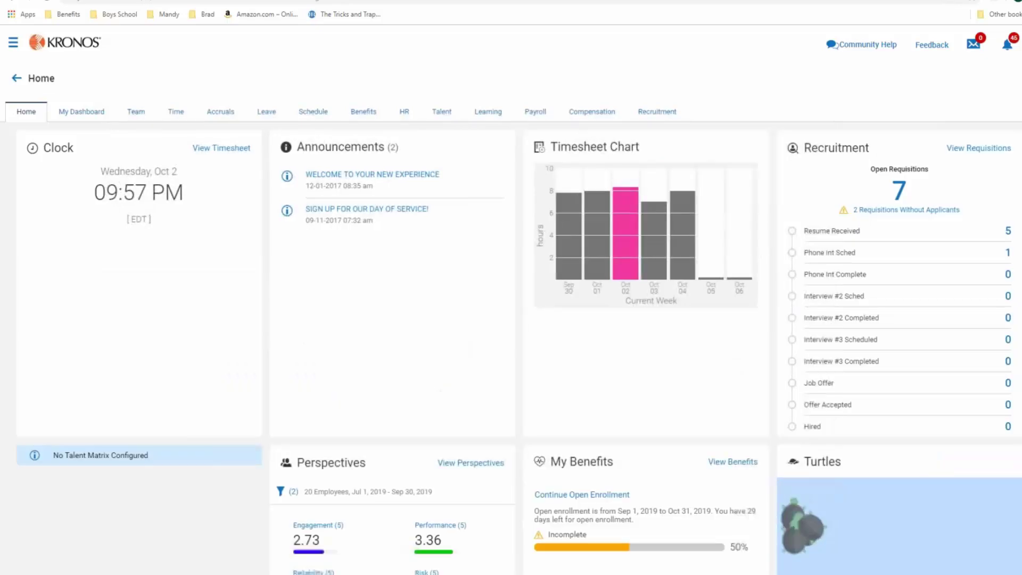
pyautogui.scroll(-1, 440, 413)
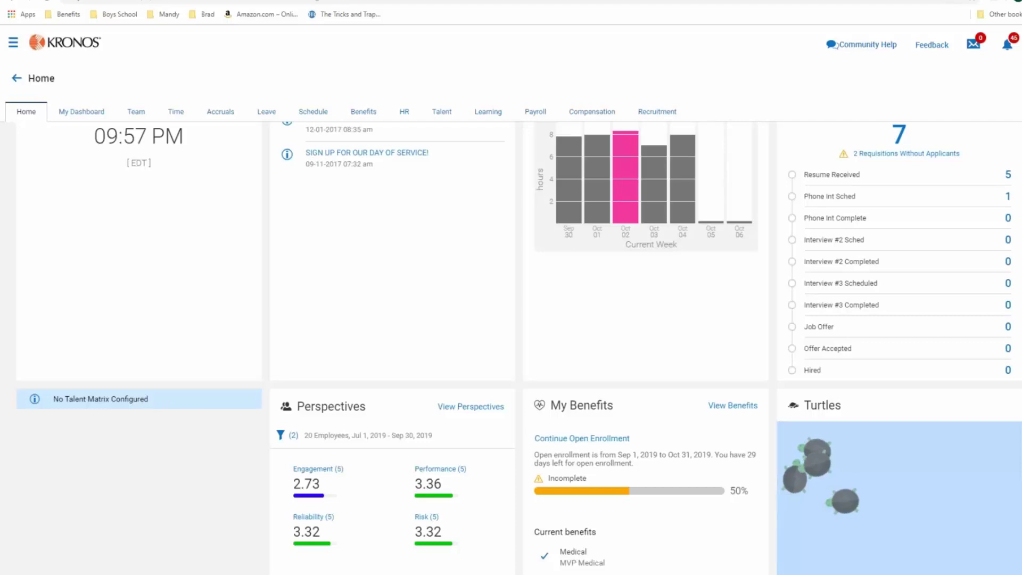
pyautogui.scroll(1, 139, 139)
pyautogui.click(136, 111)
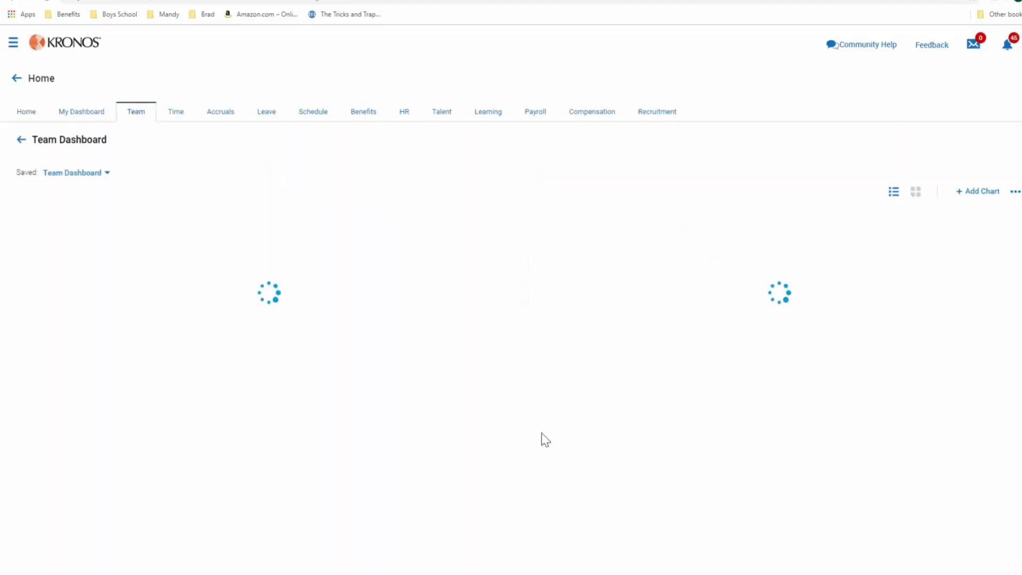